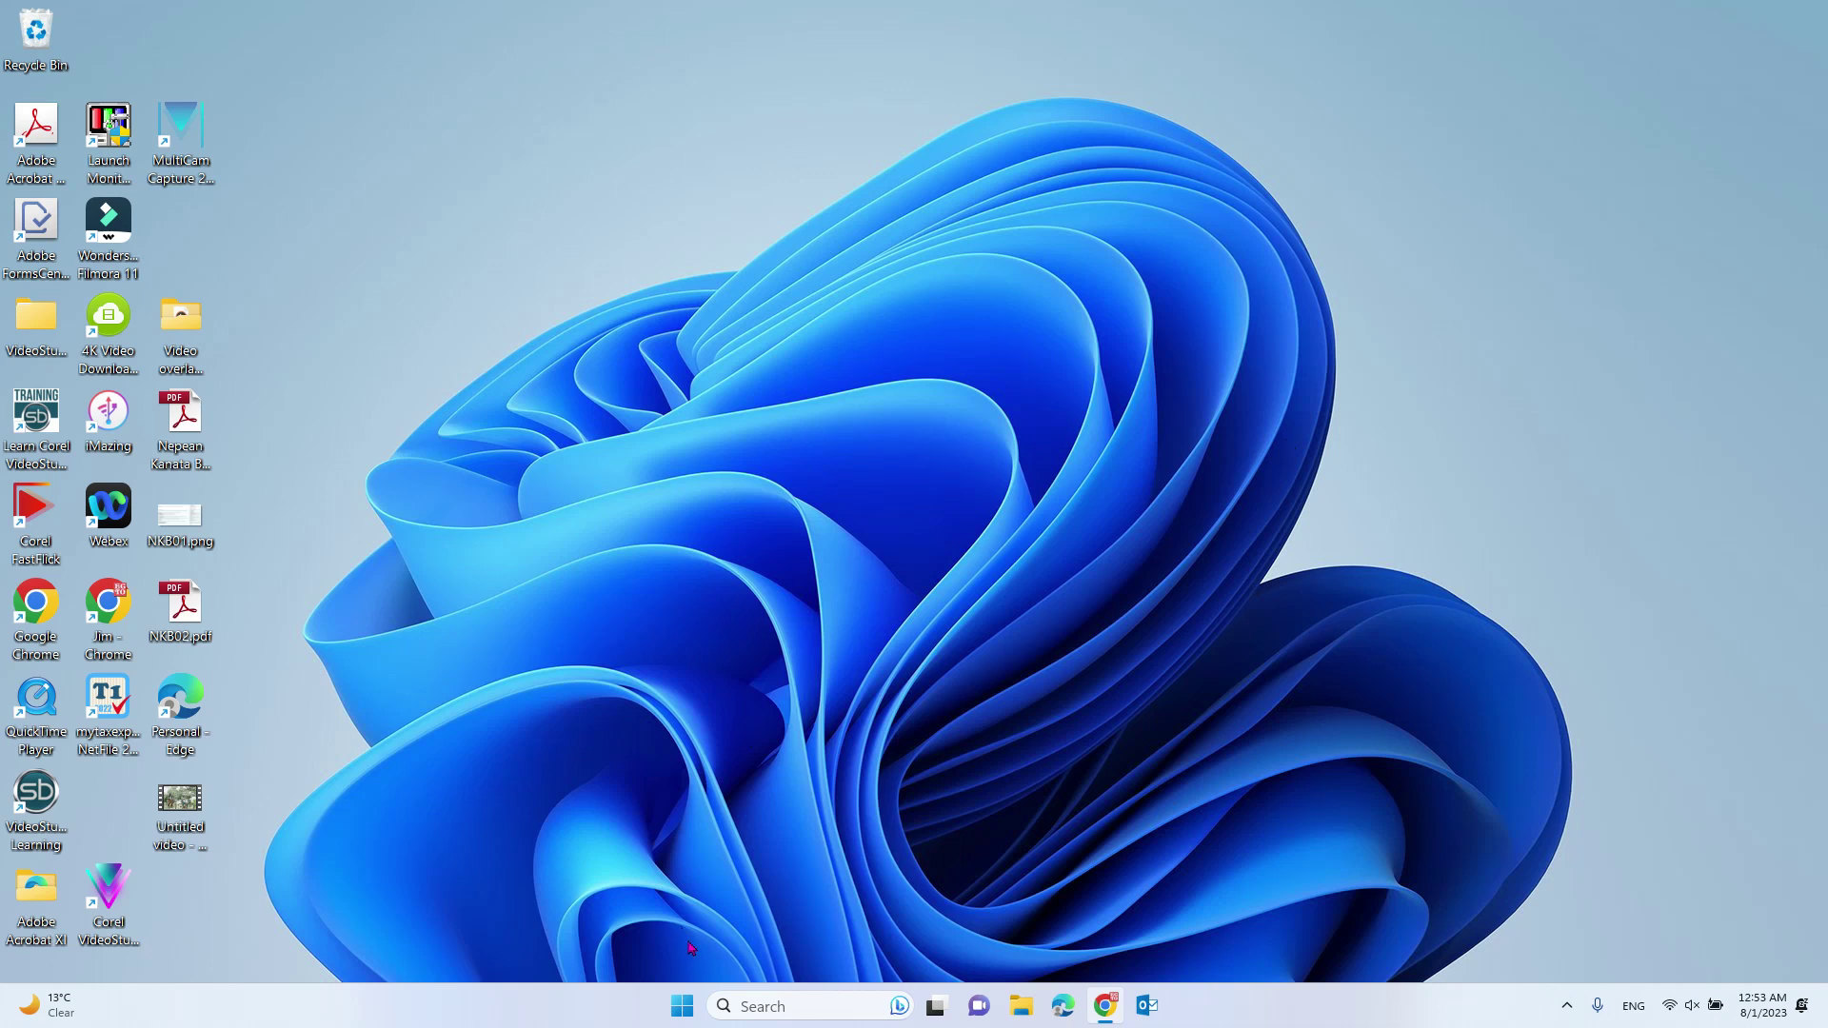
- Launch Command Prompt from Start search and run netplwiz to open User Accounts
left_click(684, 1006)
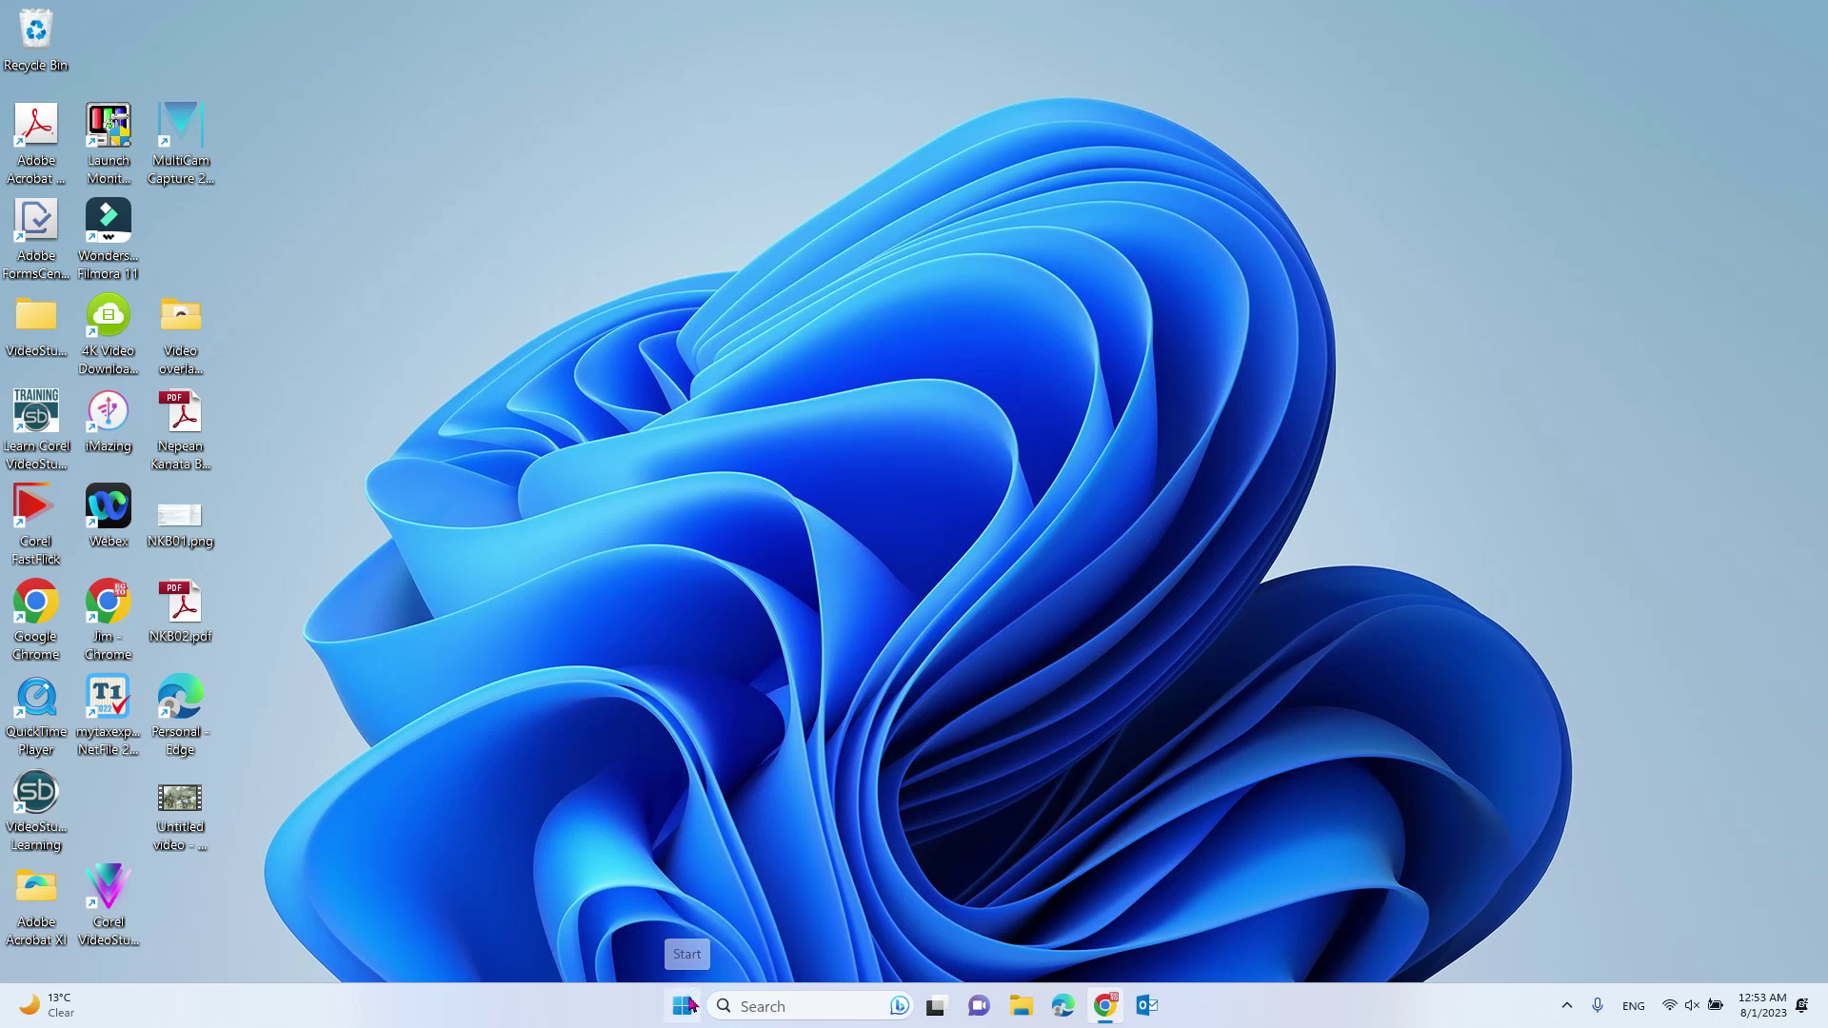
type("cm")
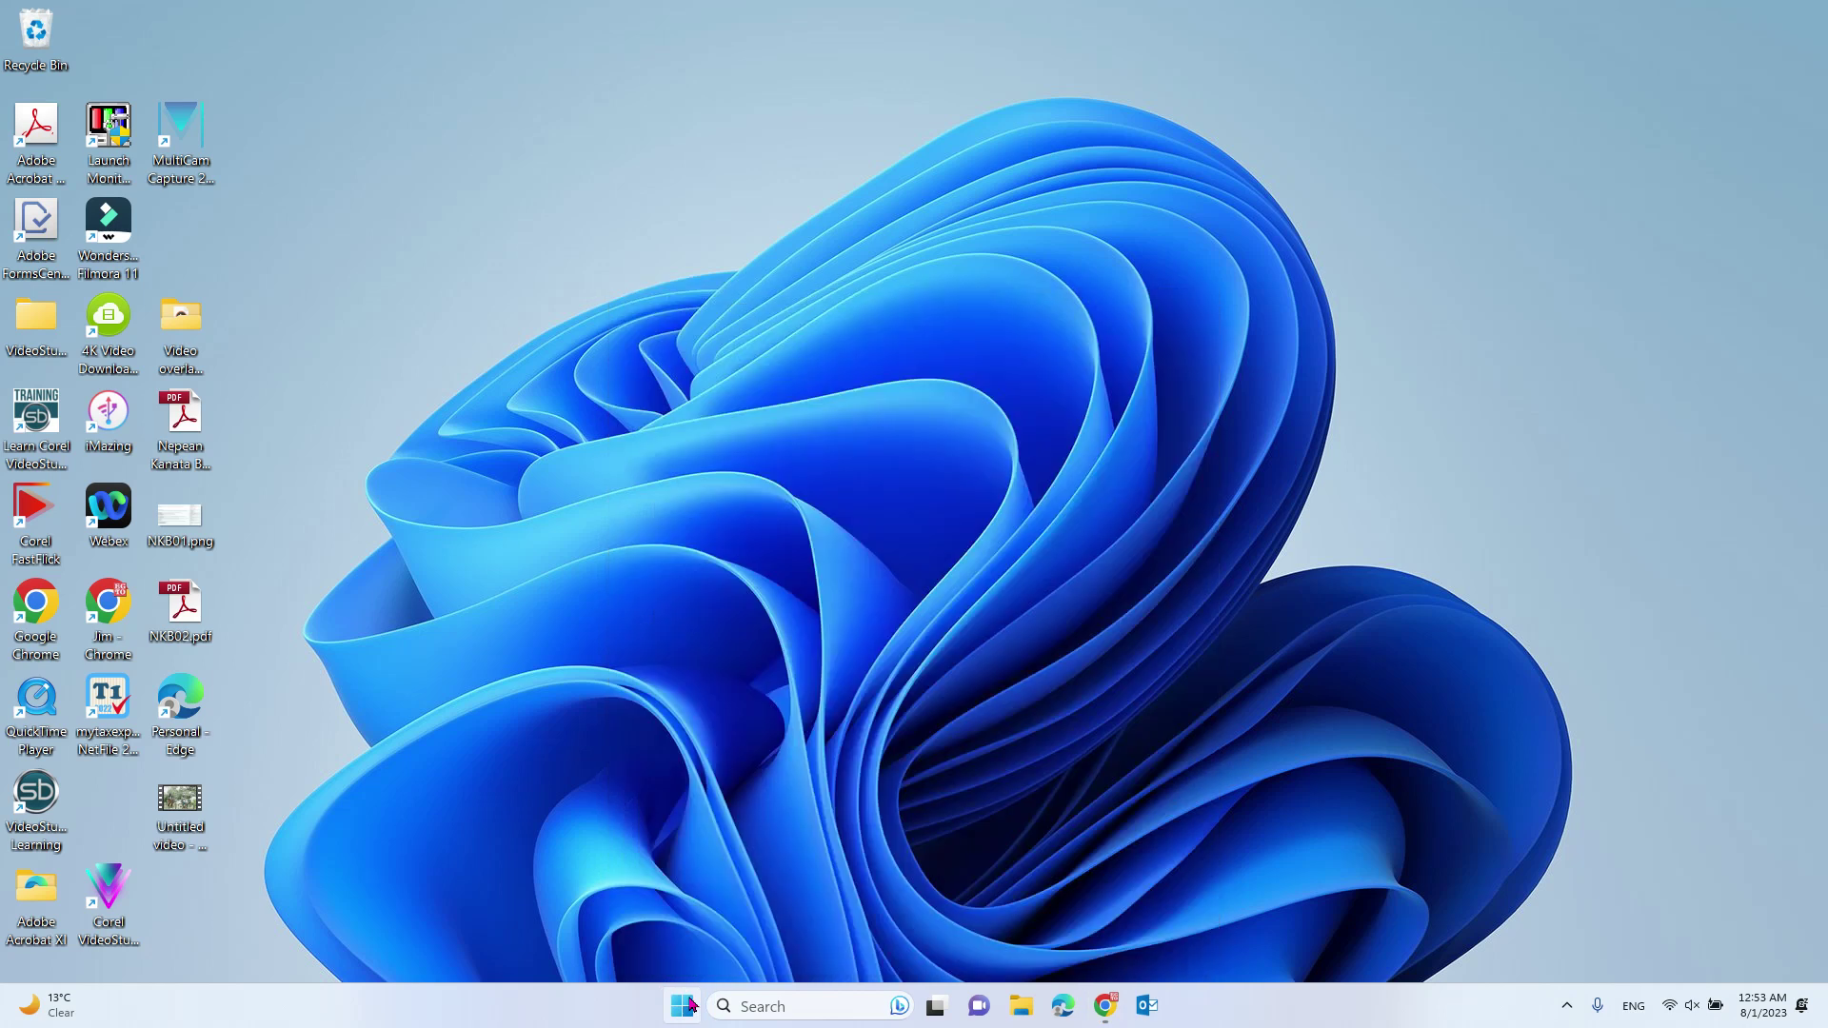
type("d")
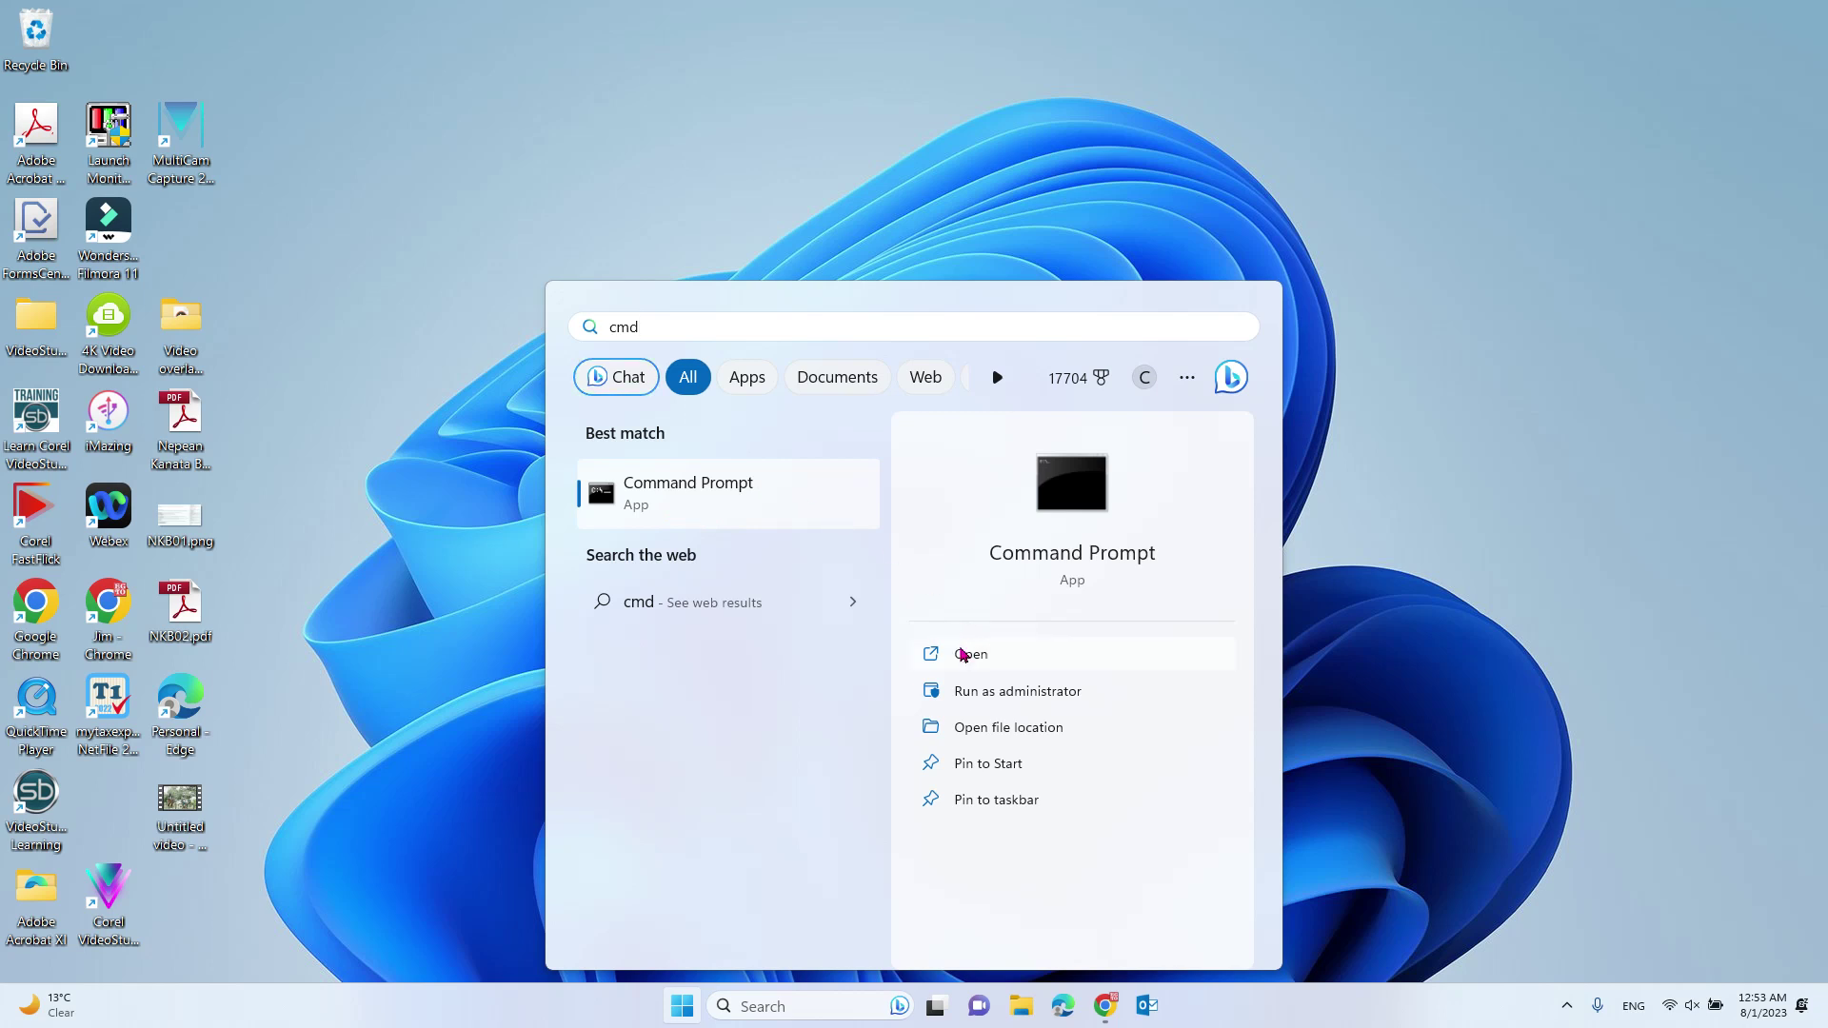
left_click(964, 657)
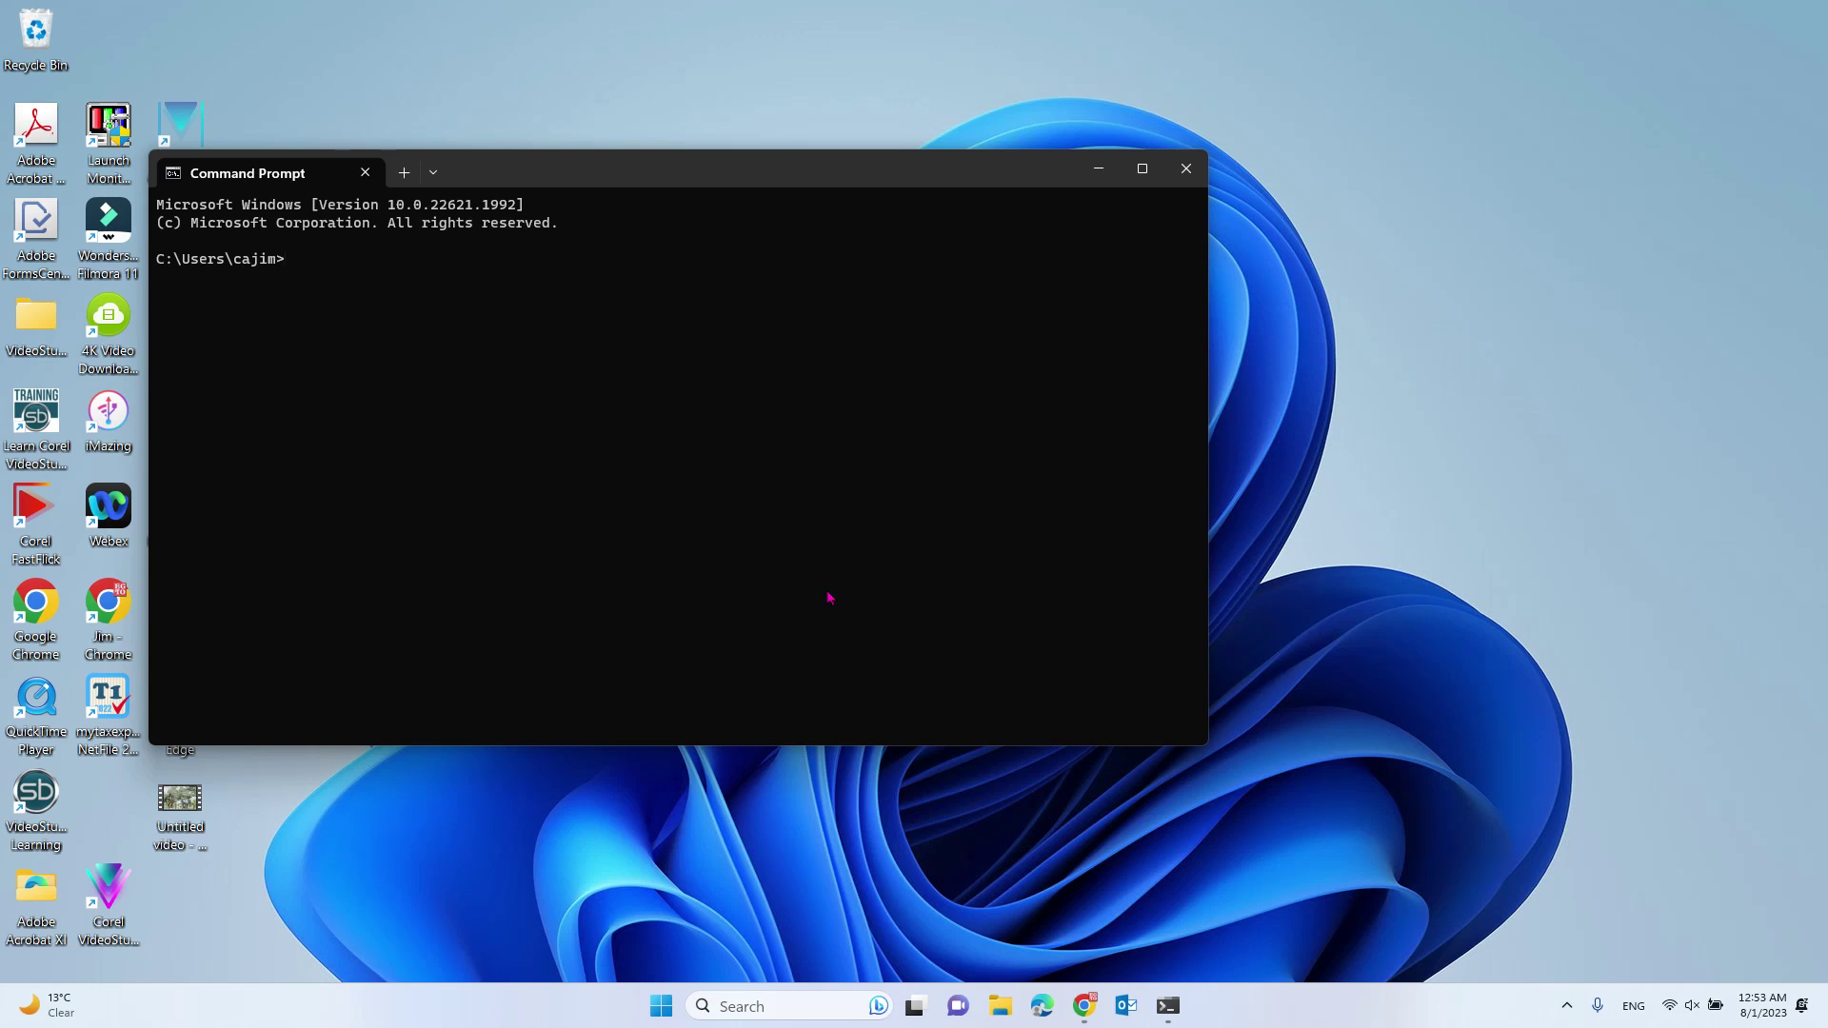
type("netplwiz")
key("Return")
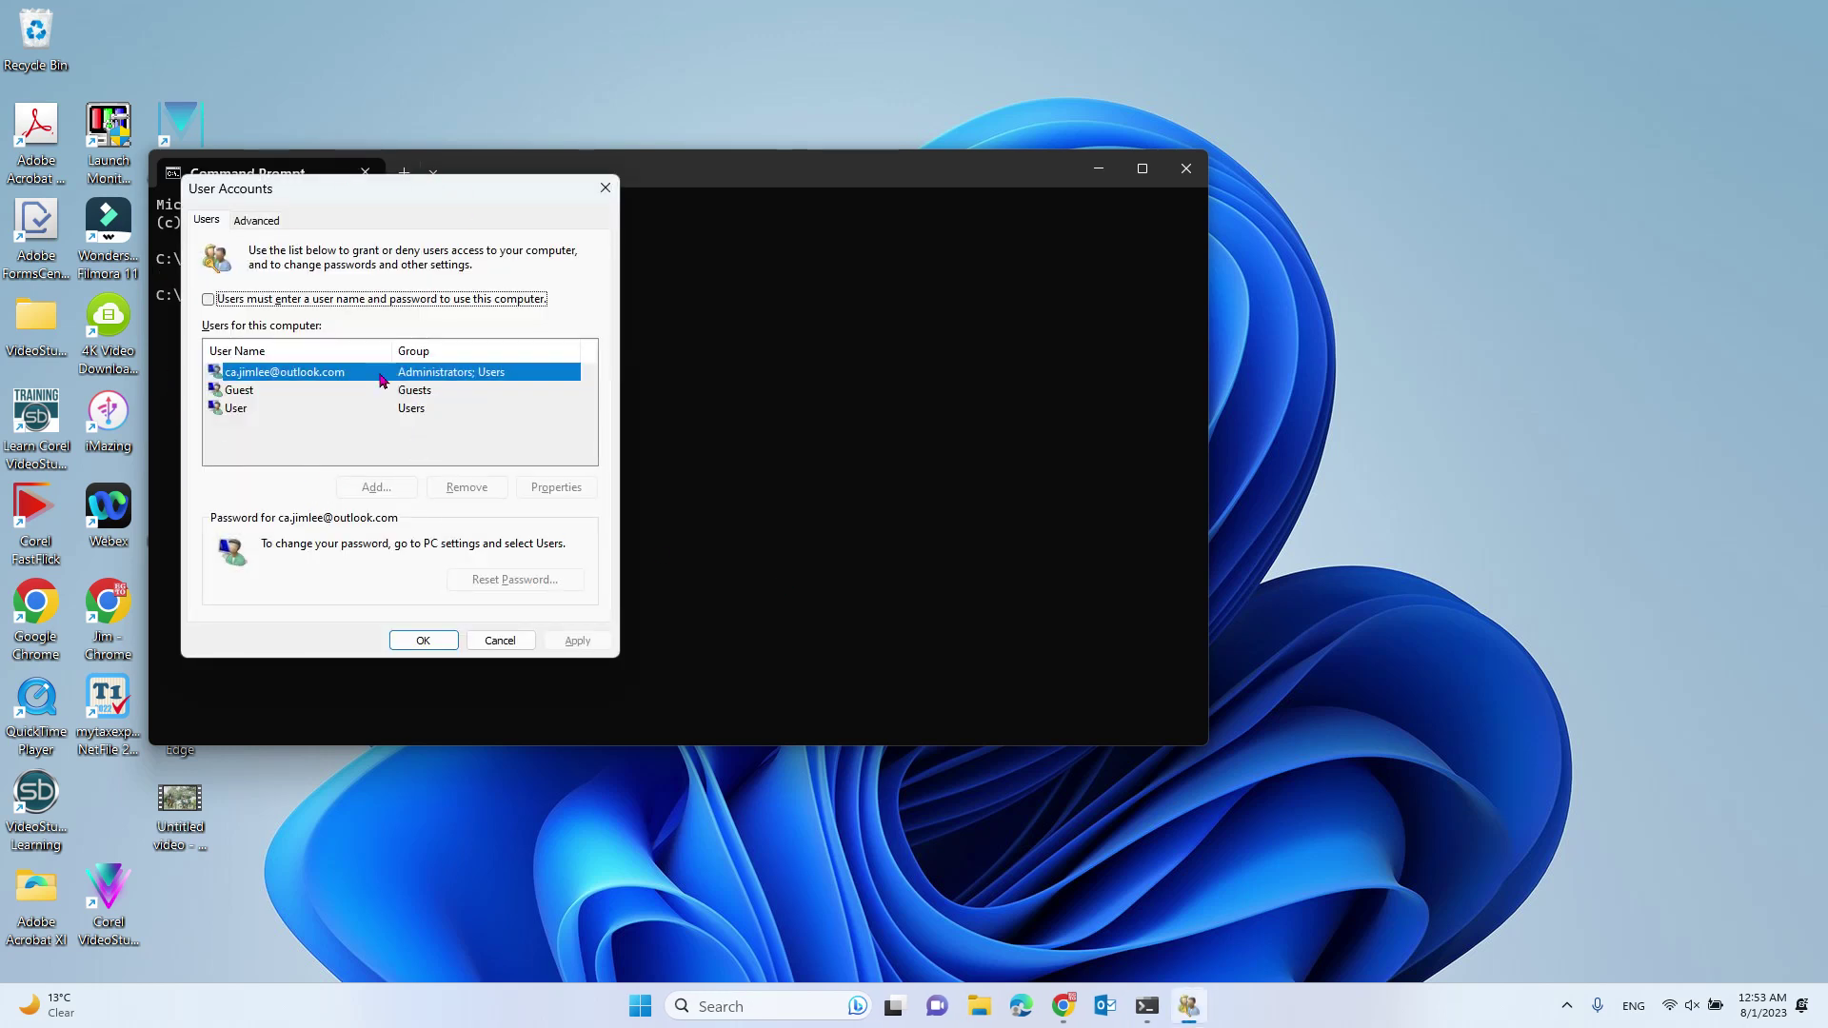
left_click_drag(352, 197, 521, 320)
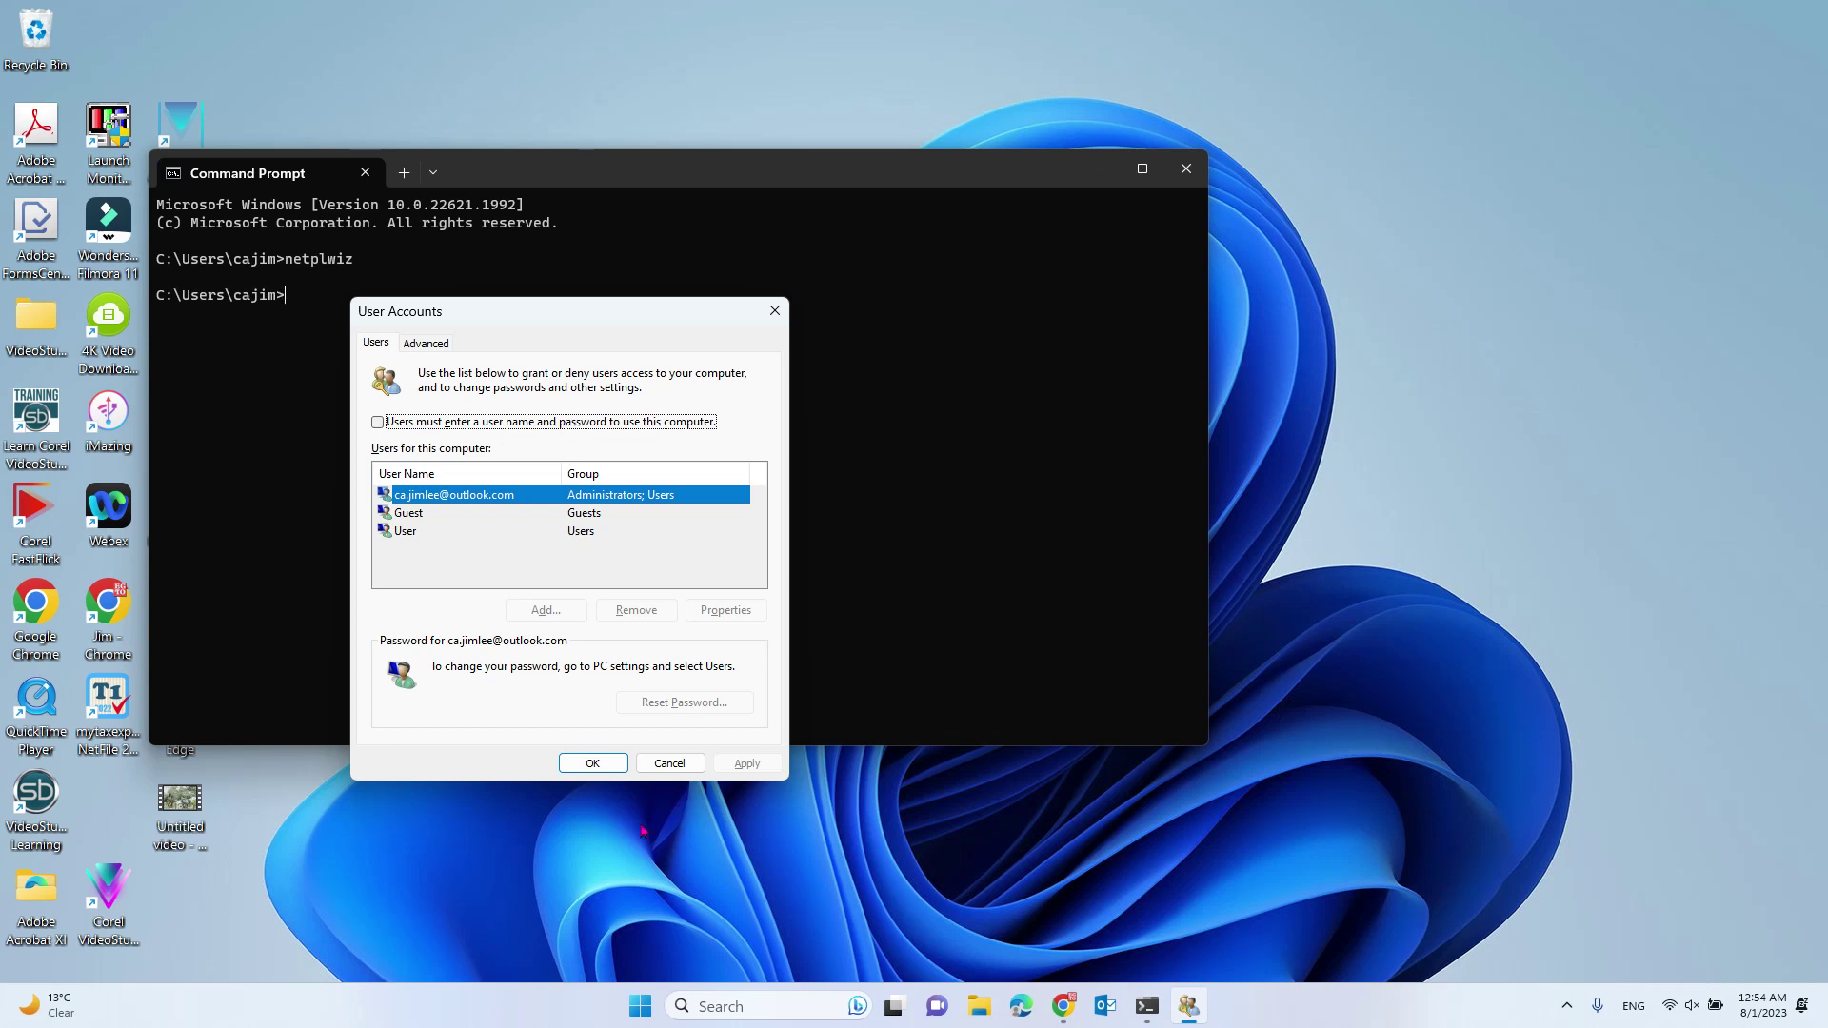
- Search 'regi' from Start, launch Registry Editor, and move its window lower on screen
left_click(648, 1017)
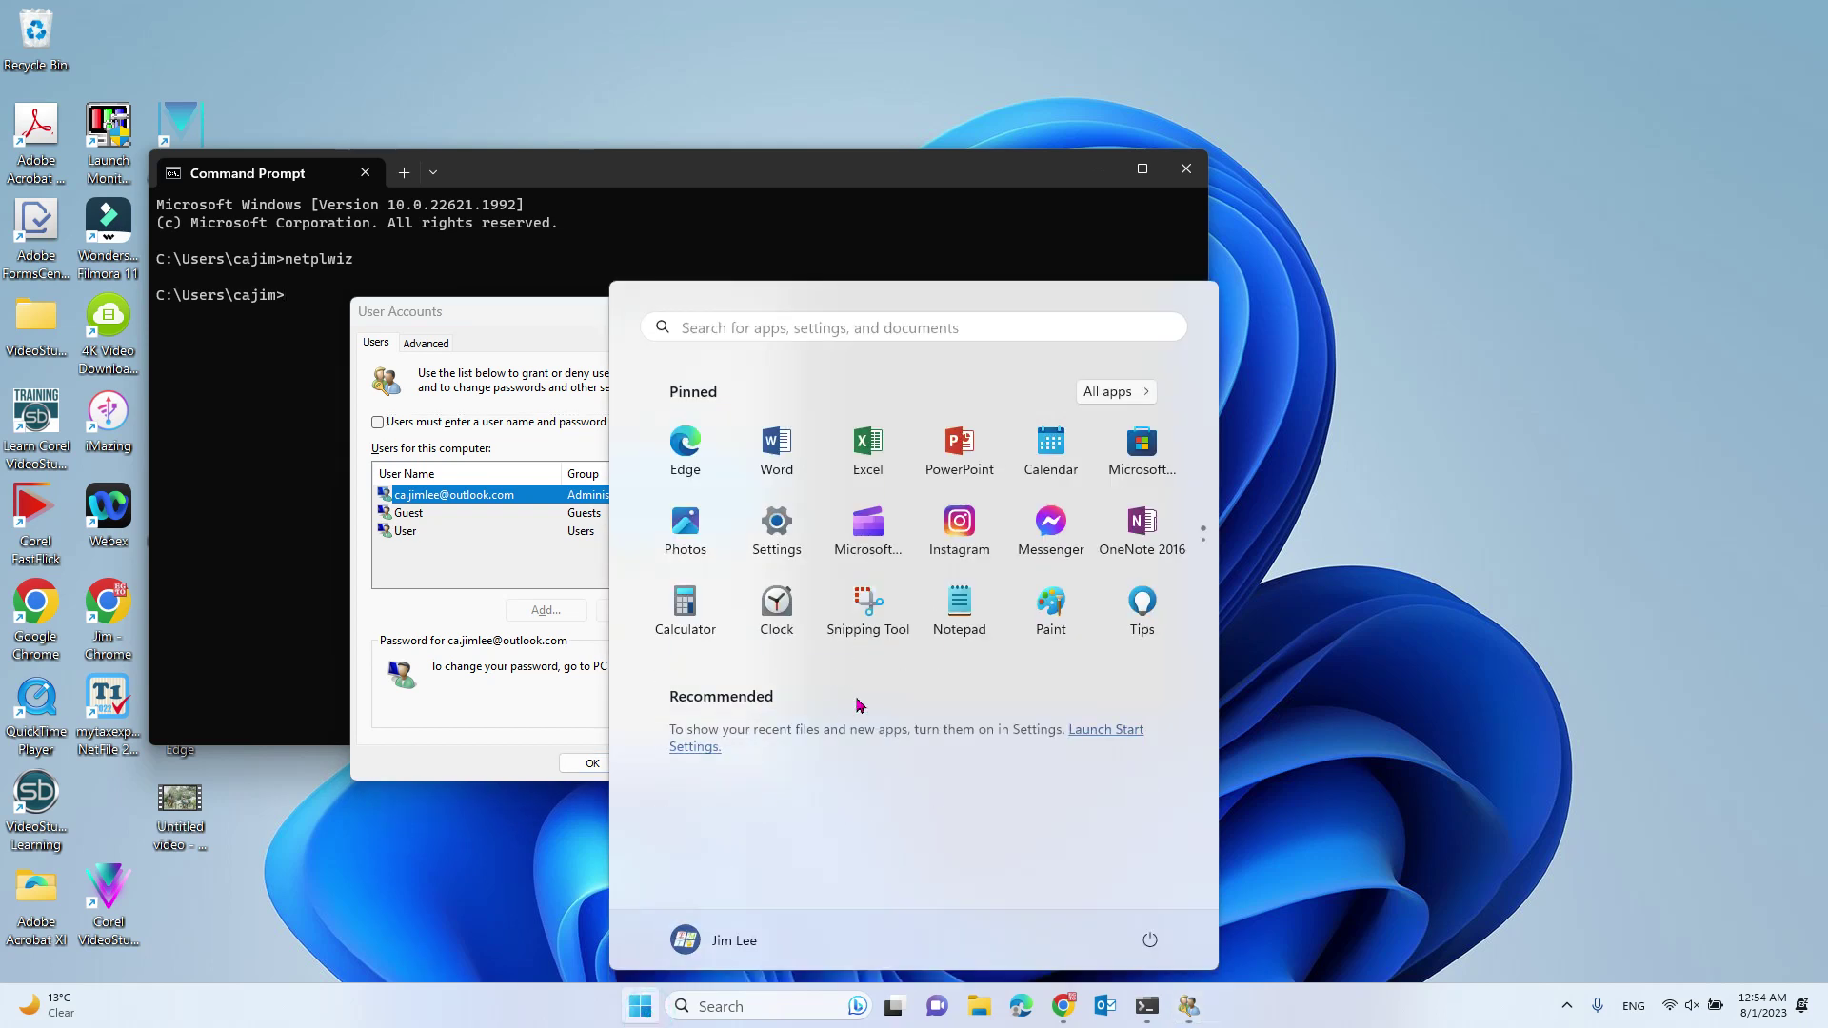
type("regi")
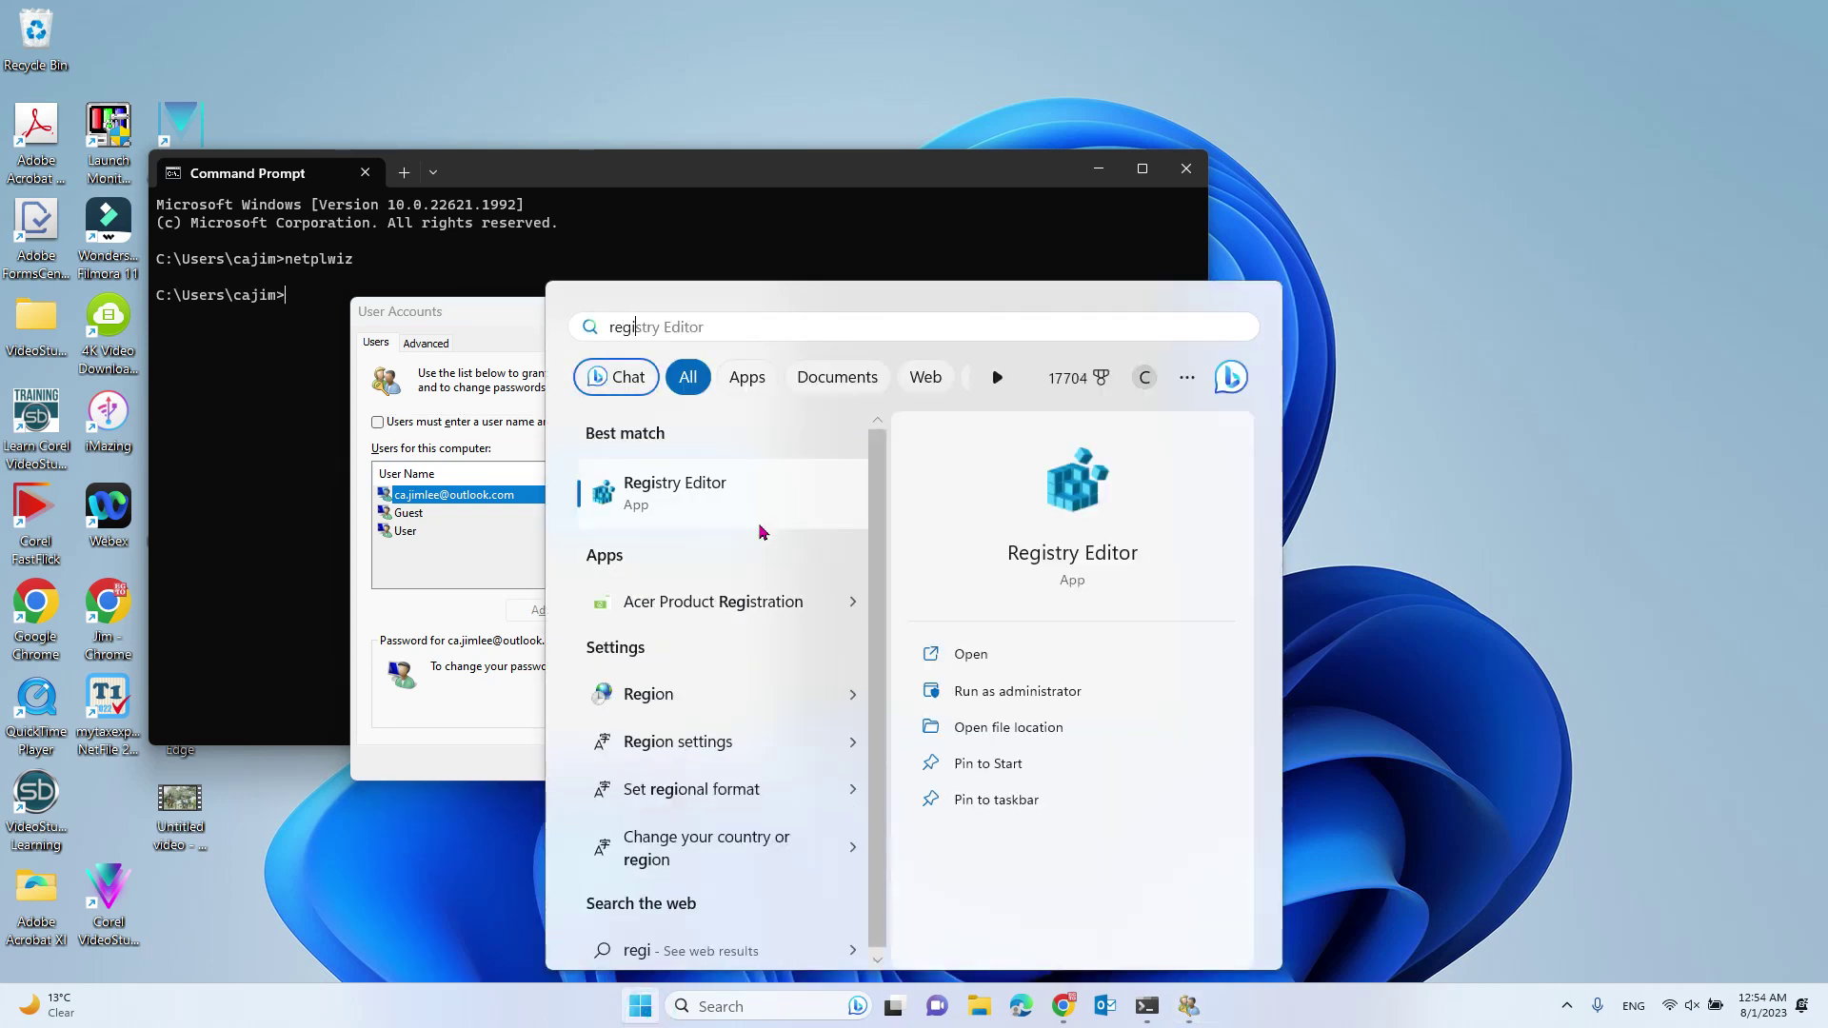
left_click(705, 510)
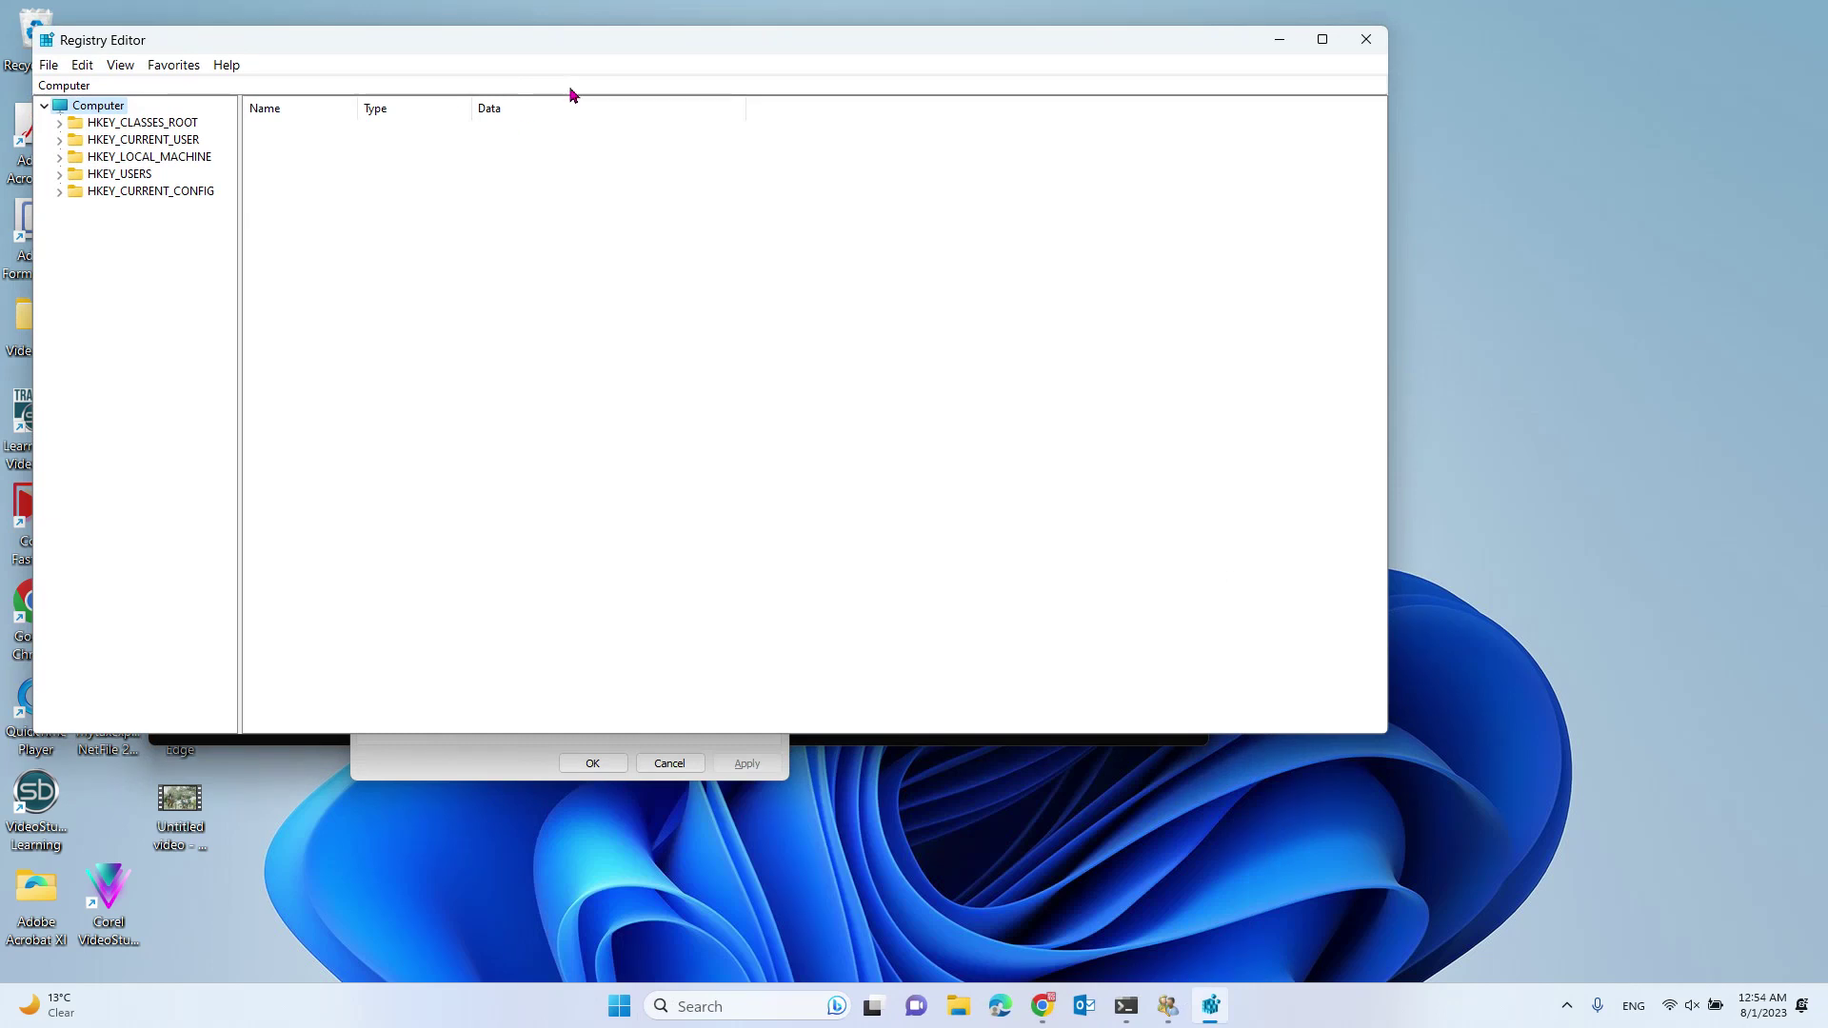
left_click_drag(534, 40, 878, 292)
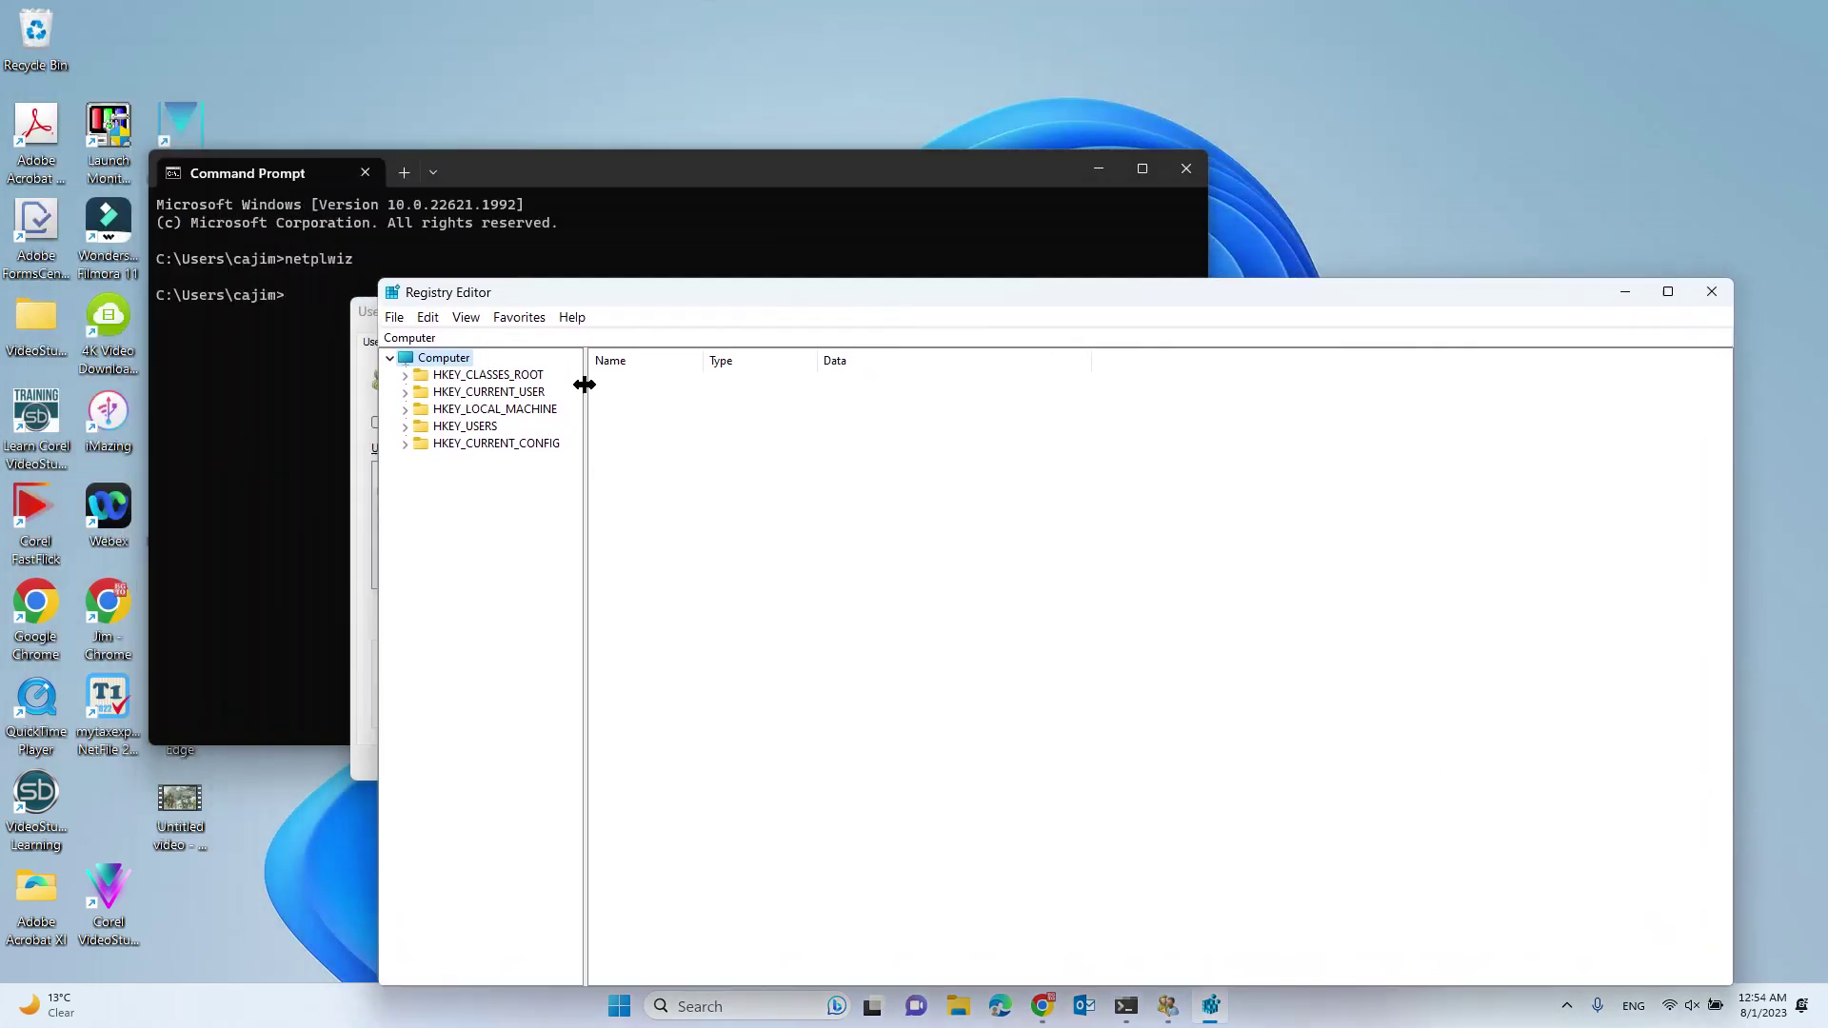
- Expand HKEY_LOCAL_MACHINE, SOFTWARE and Microsoft in the registry key tree
left_click(406, 411)
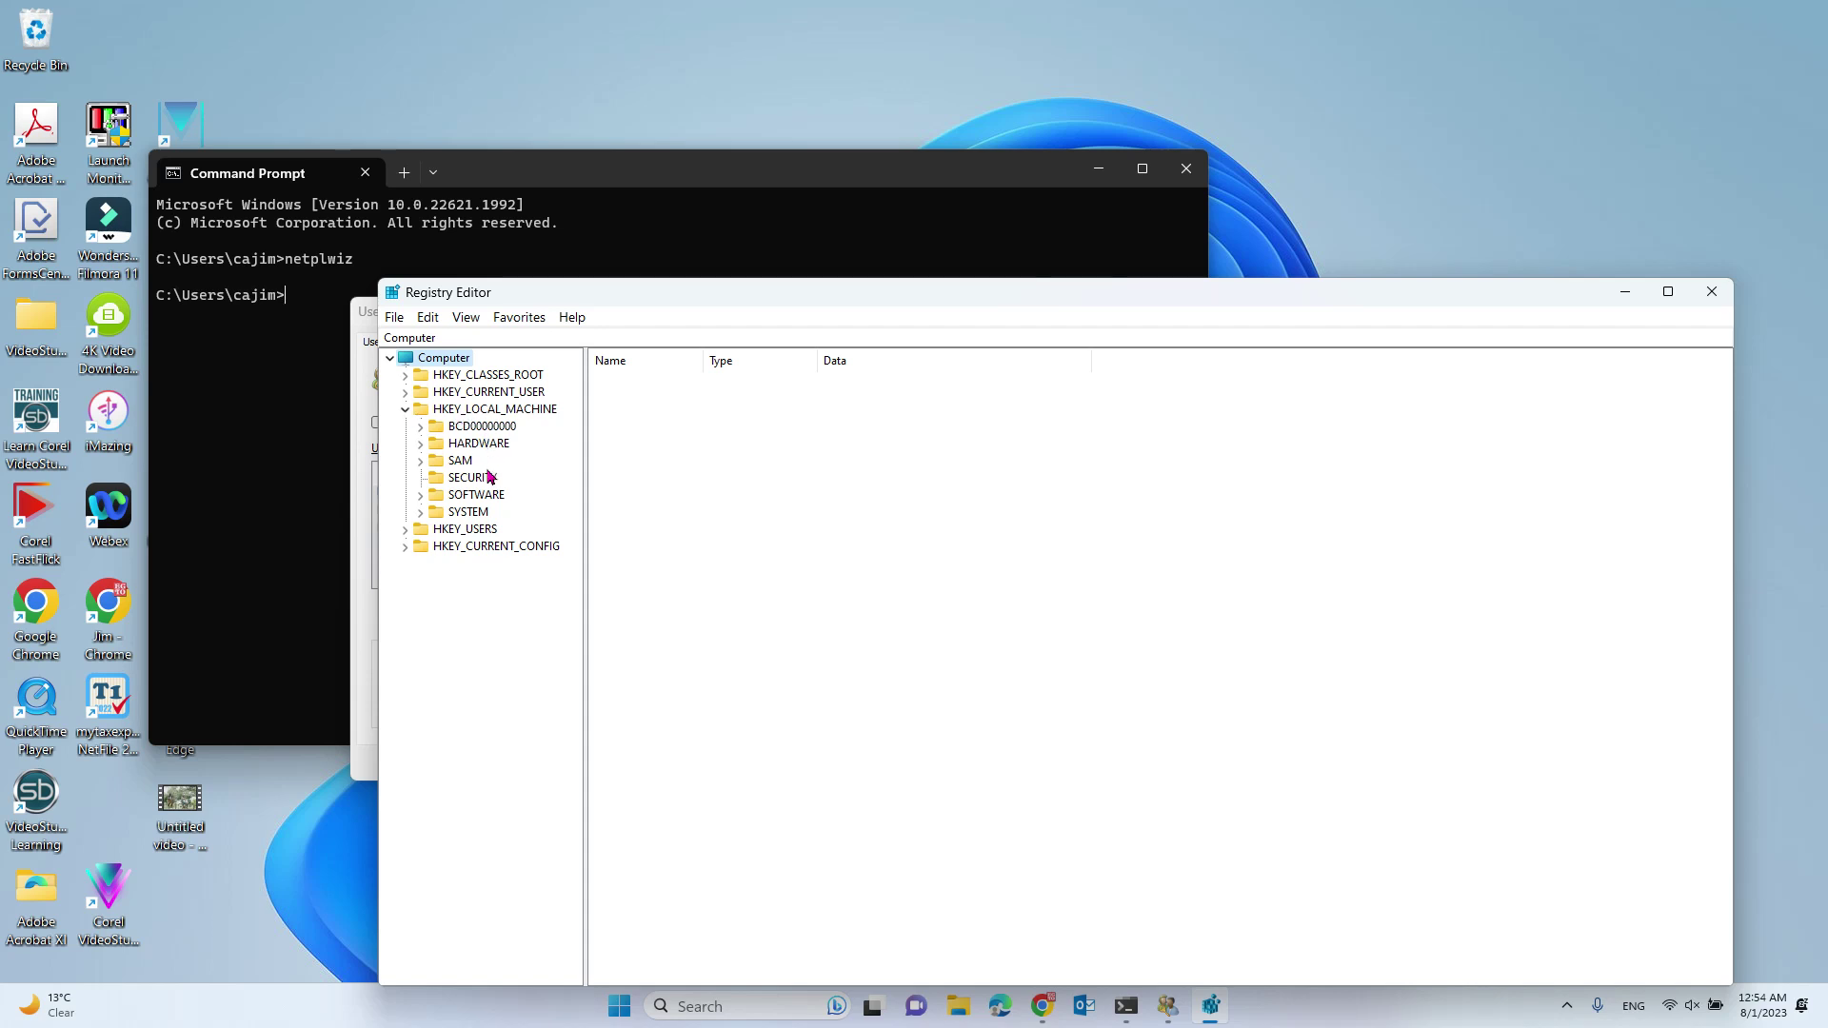
left_click(421, 497)
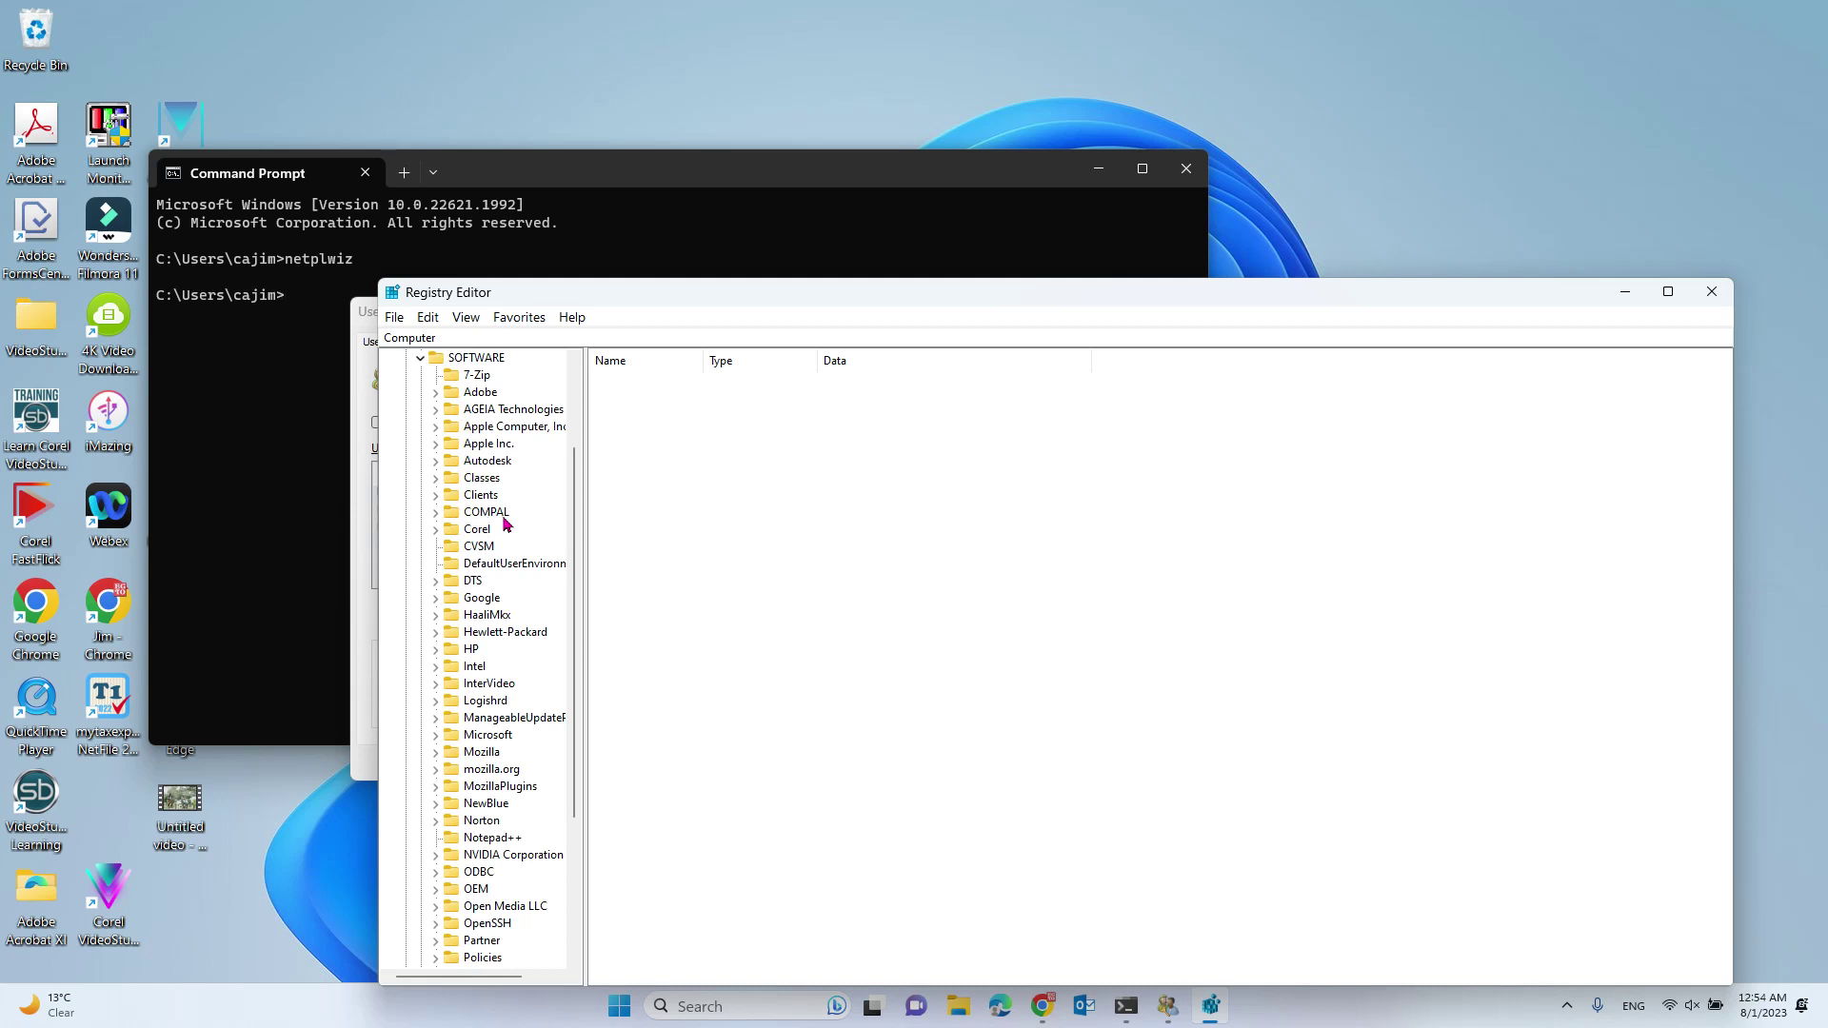
scroll(506, 523, "down", 4)
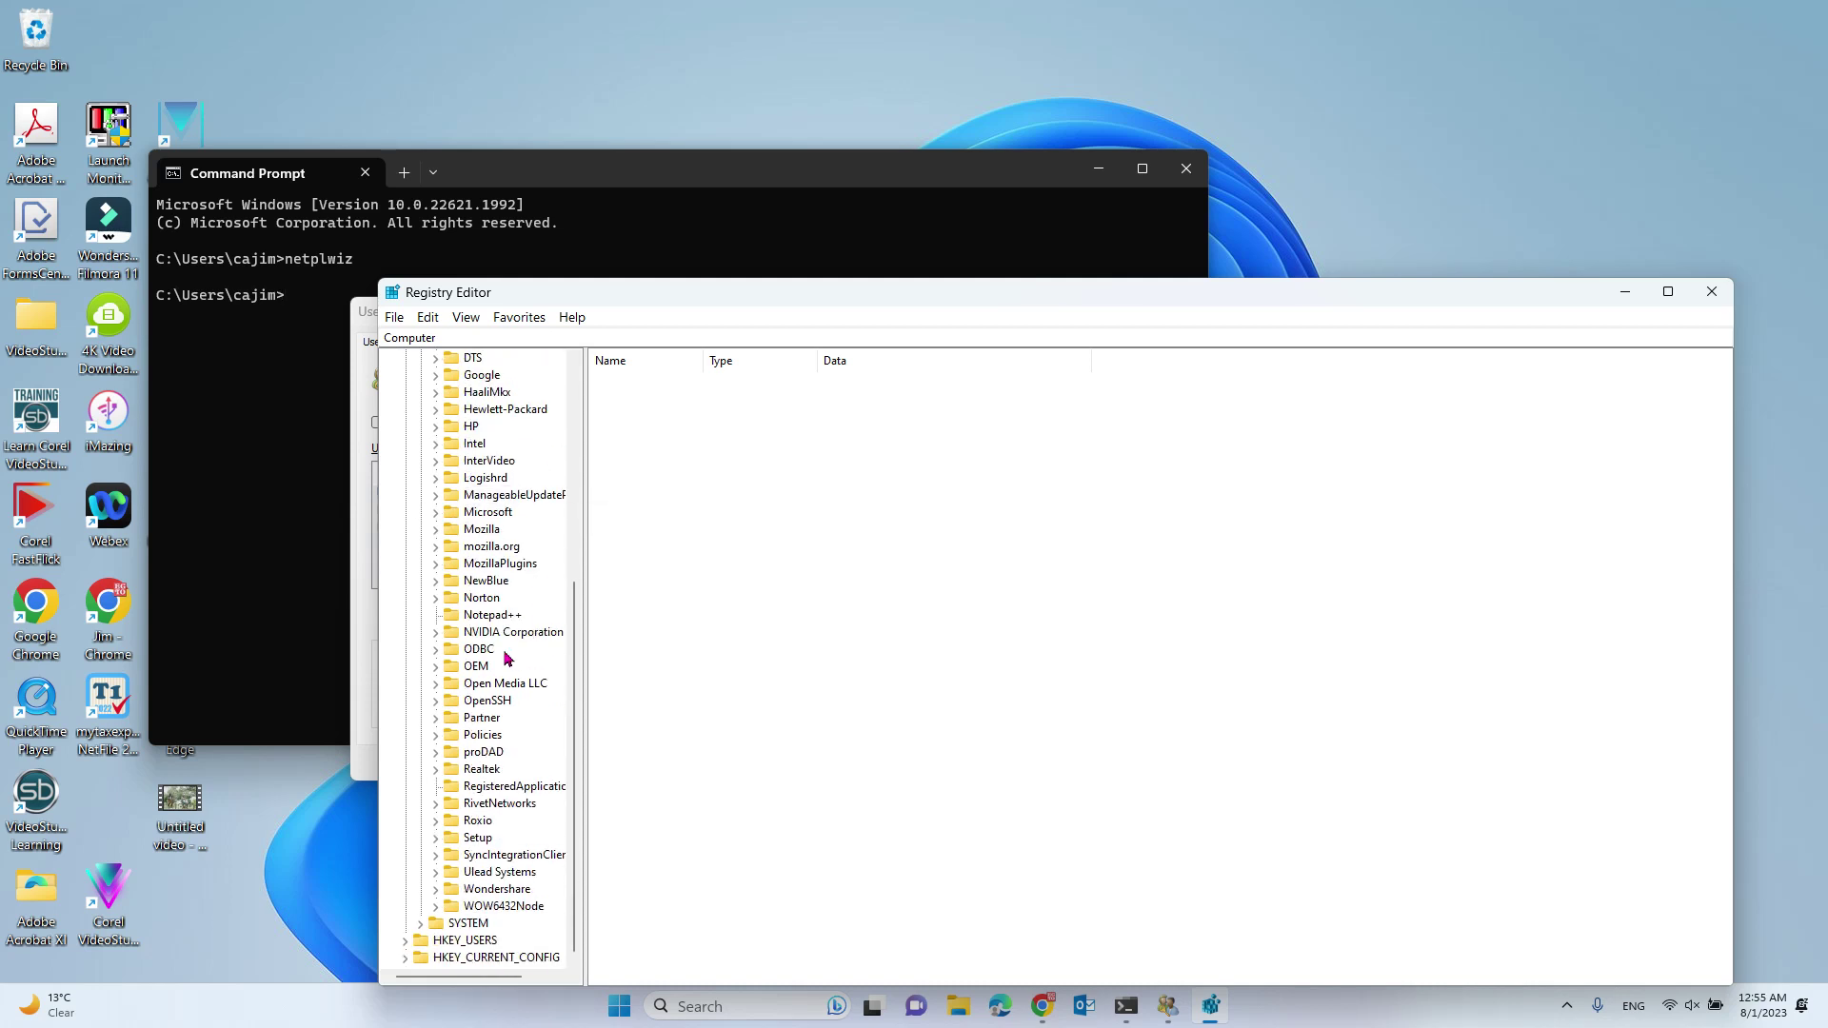
left_click(436, 512)
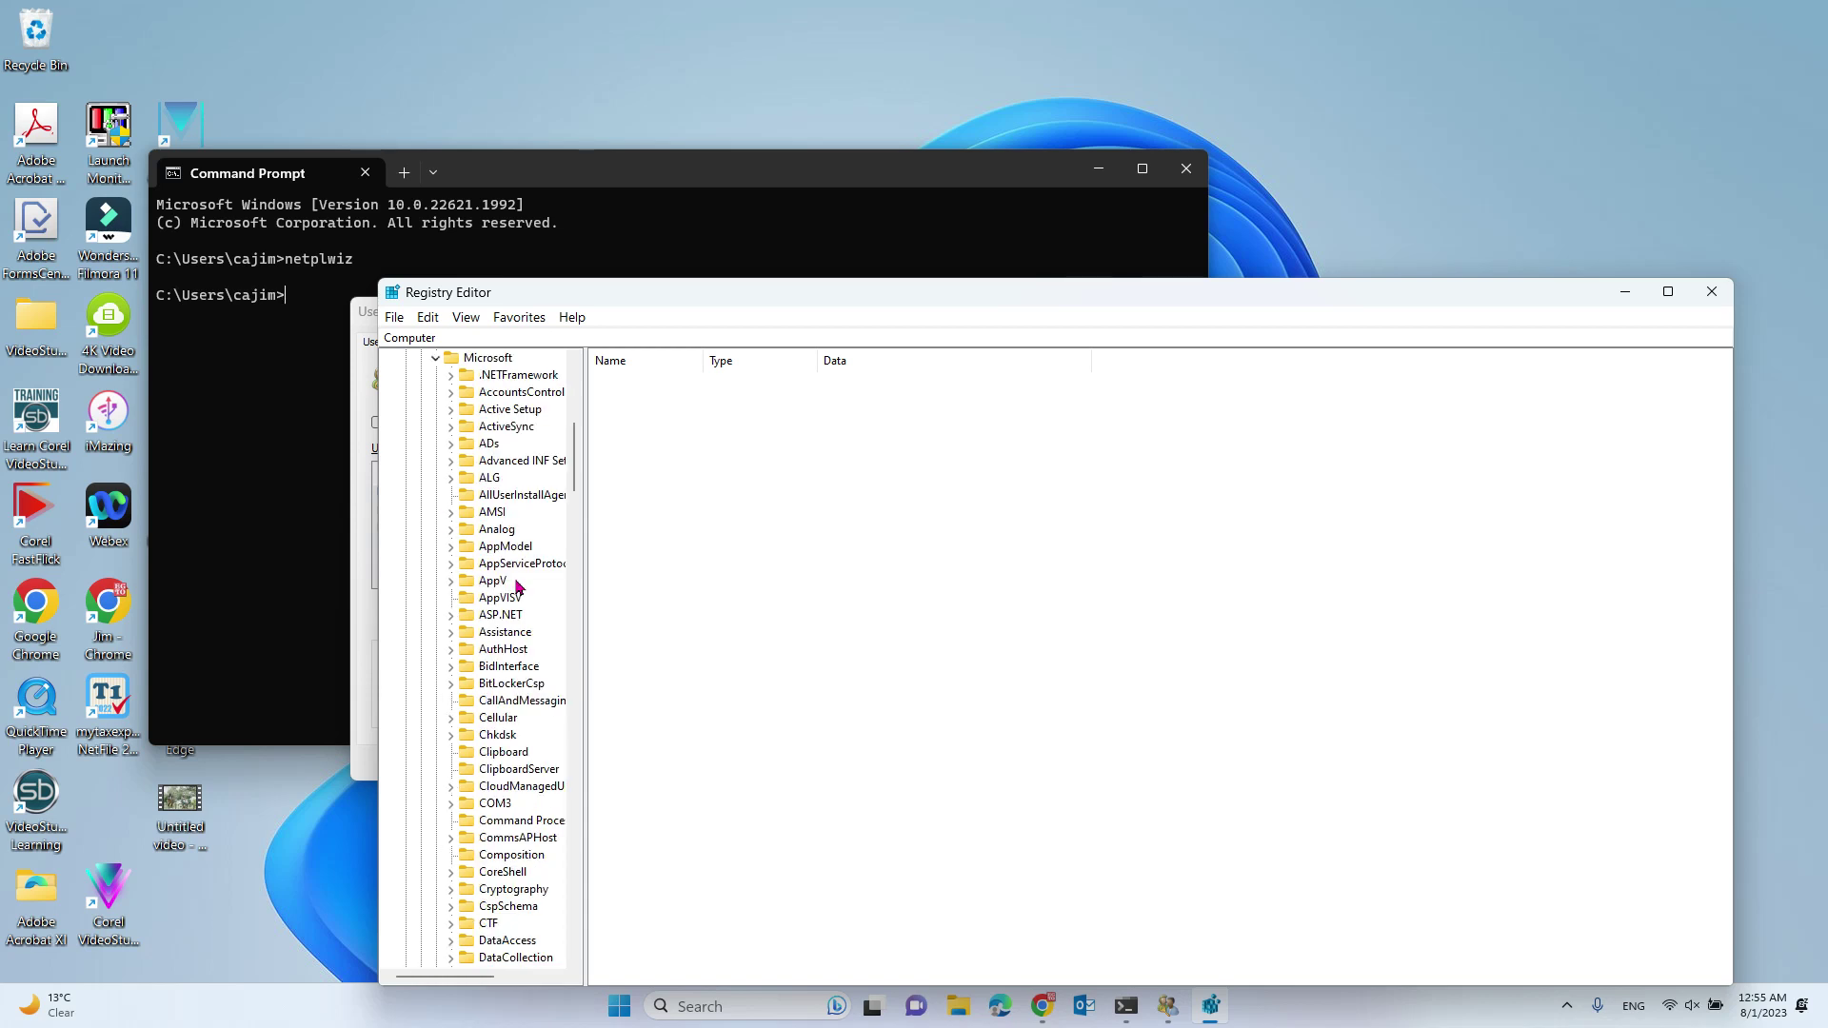
scroll(519, 586, "down", 18)
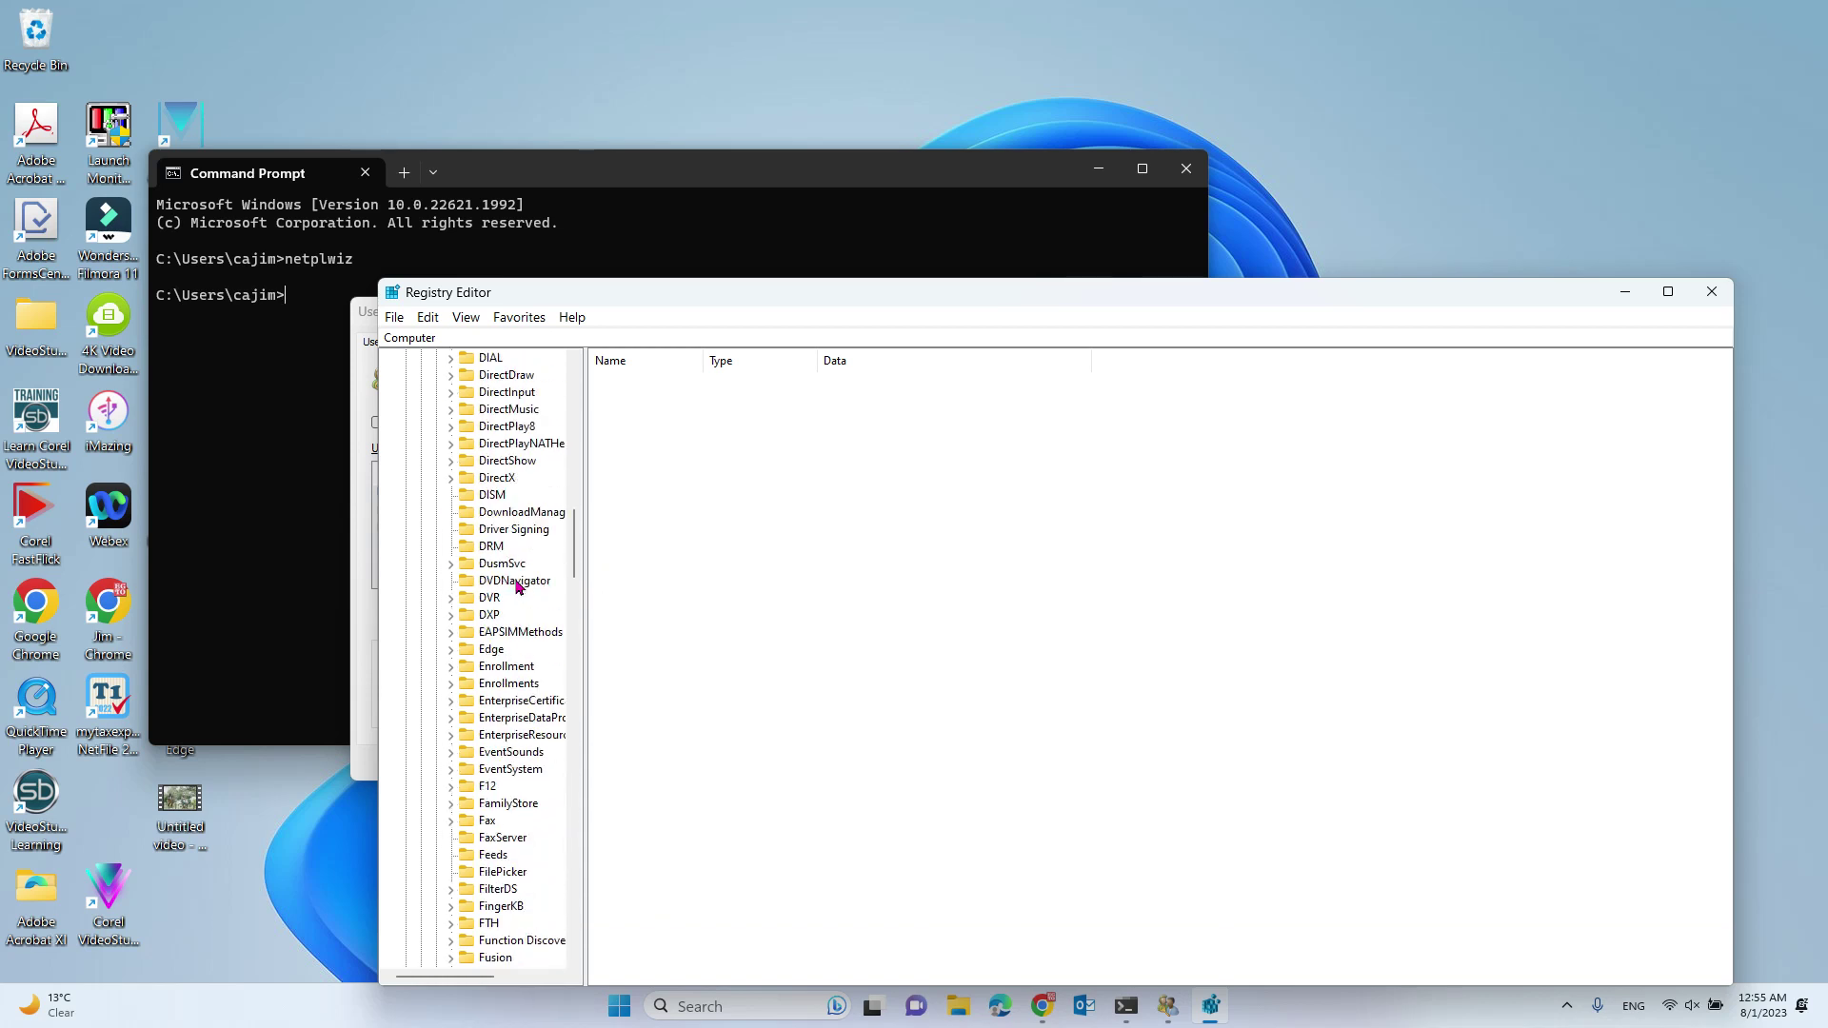
scroll(519, 586, "down", 20)
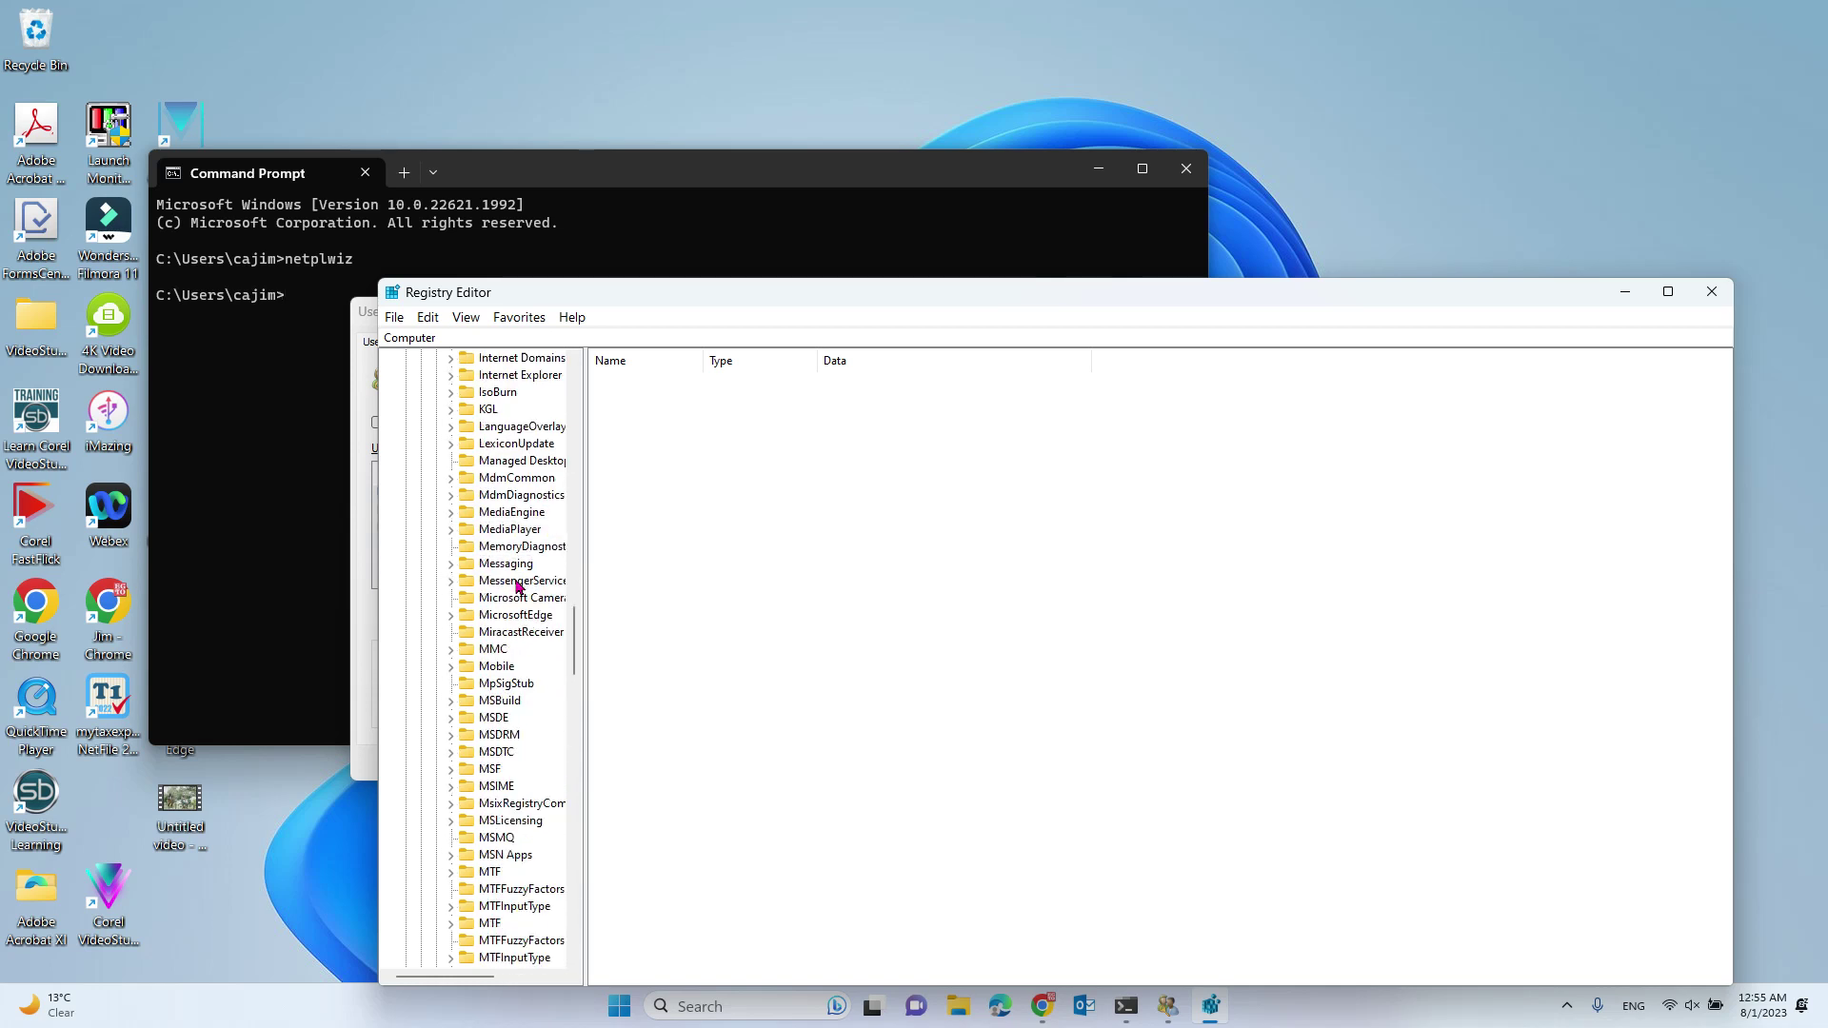
scroll(519, 585, "down", 18)
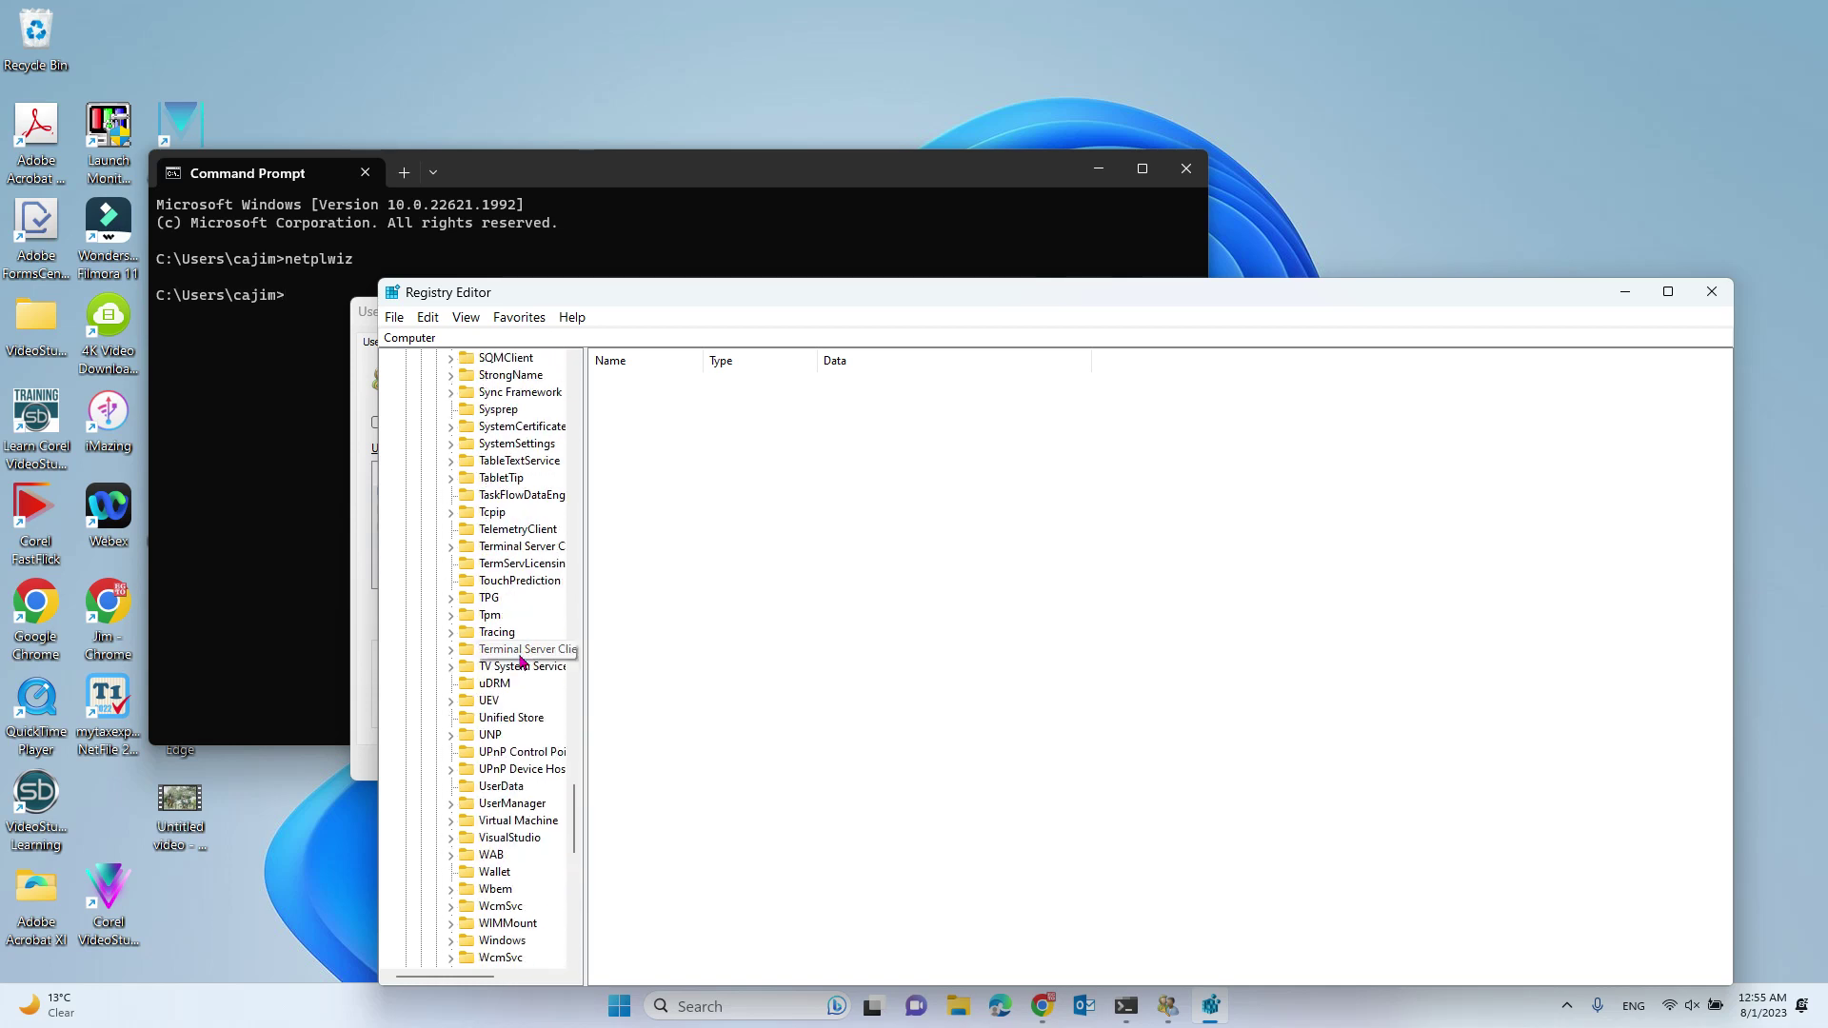
scroll(520, 660, "down", 4)
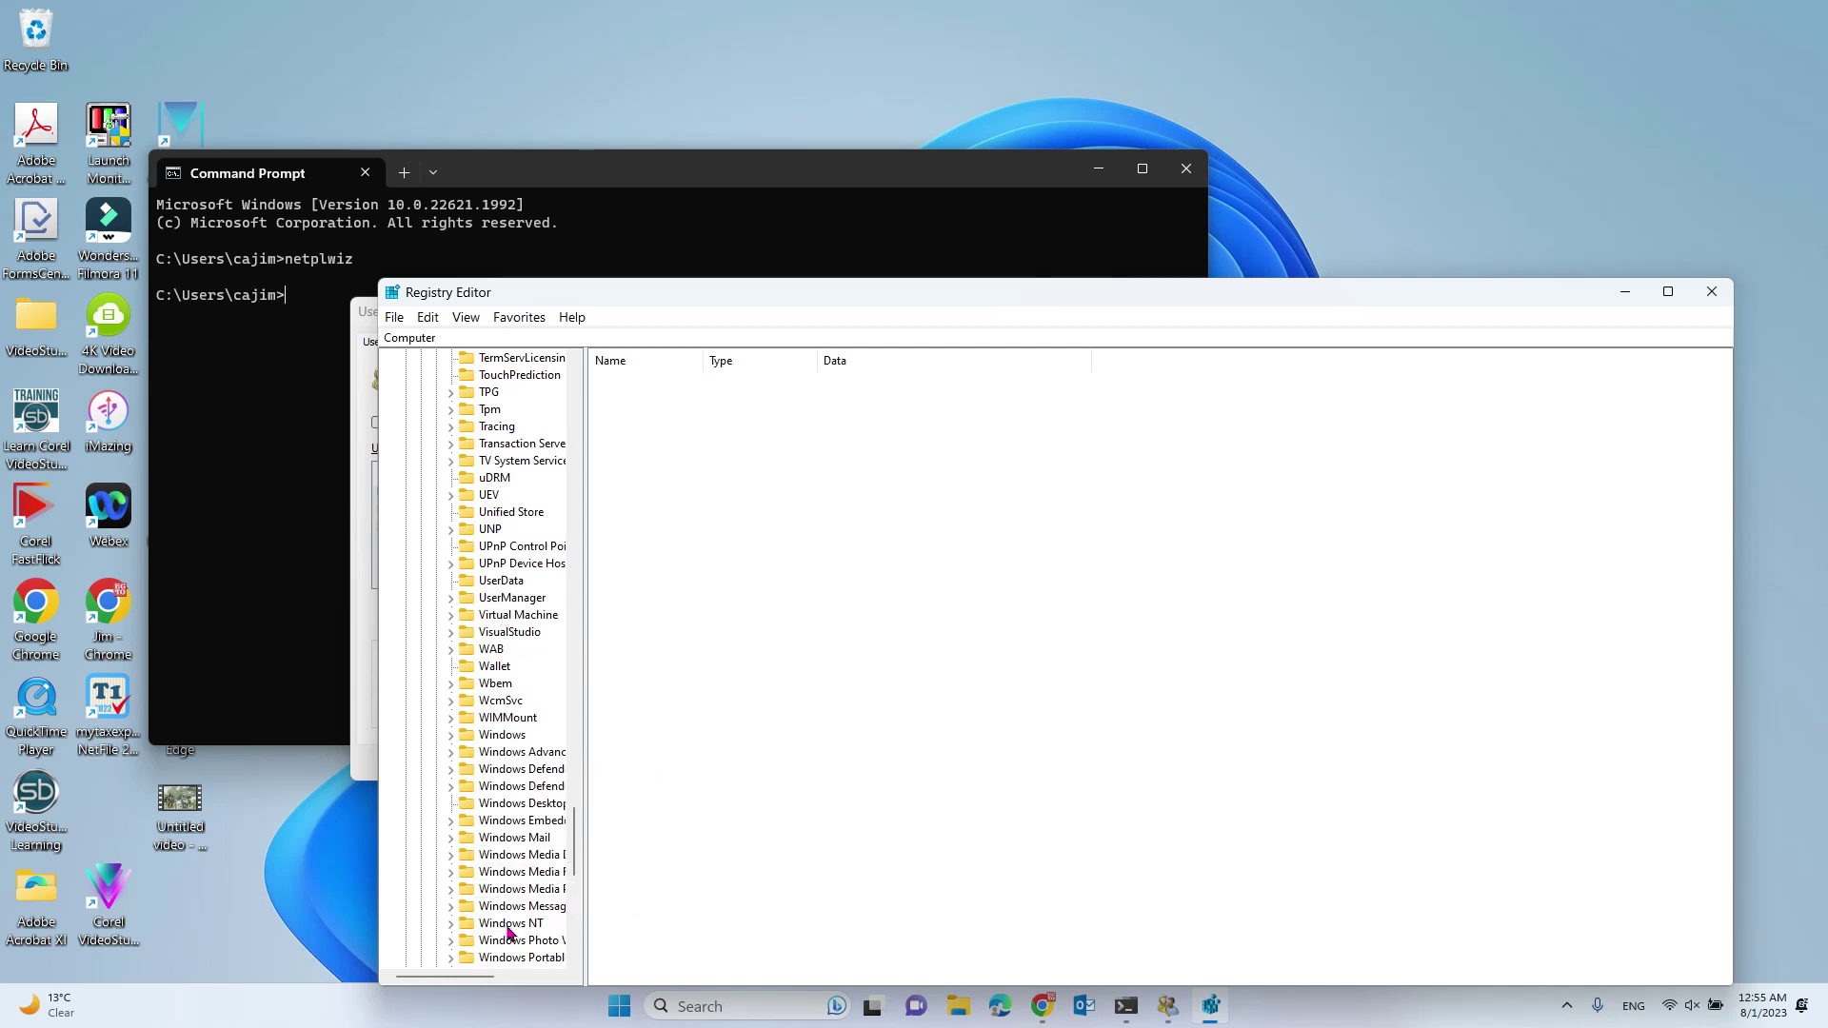
- Expand Windows NT and CurrentVersion, then widen the tree pane to show full key names
left_click(452, 925)
scroll(514, 905, "down", 2)
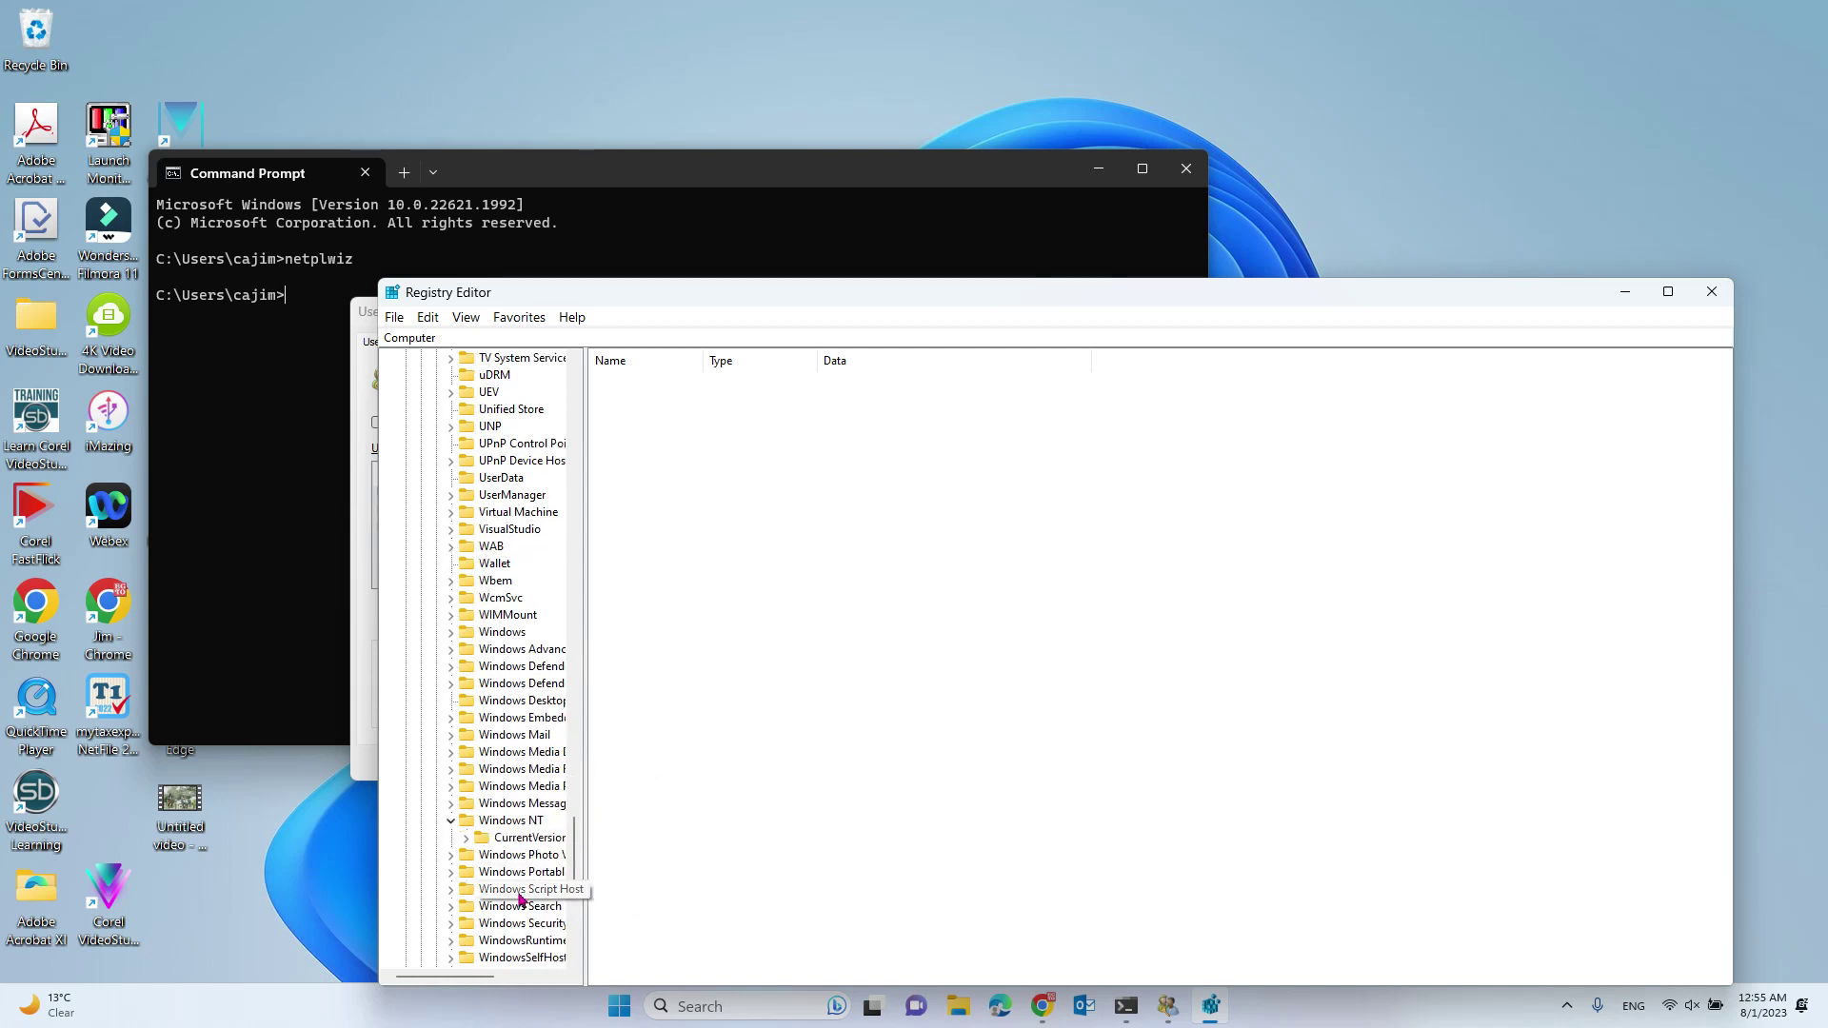
left_click(466, 838)
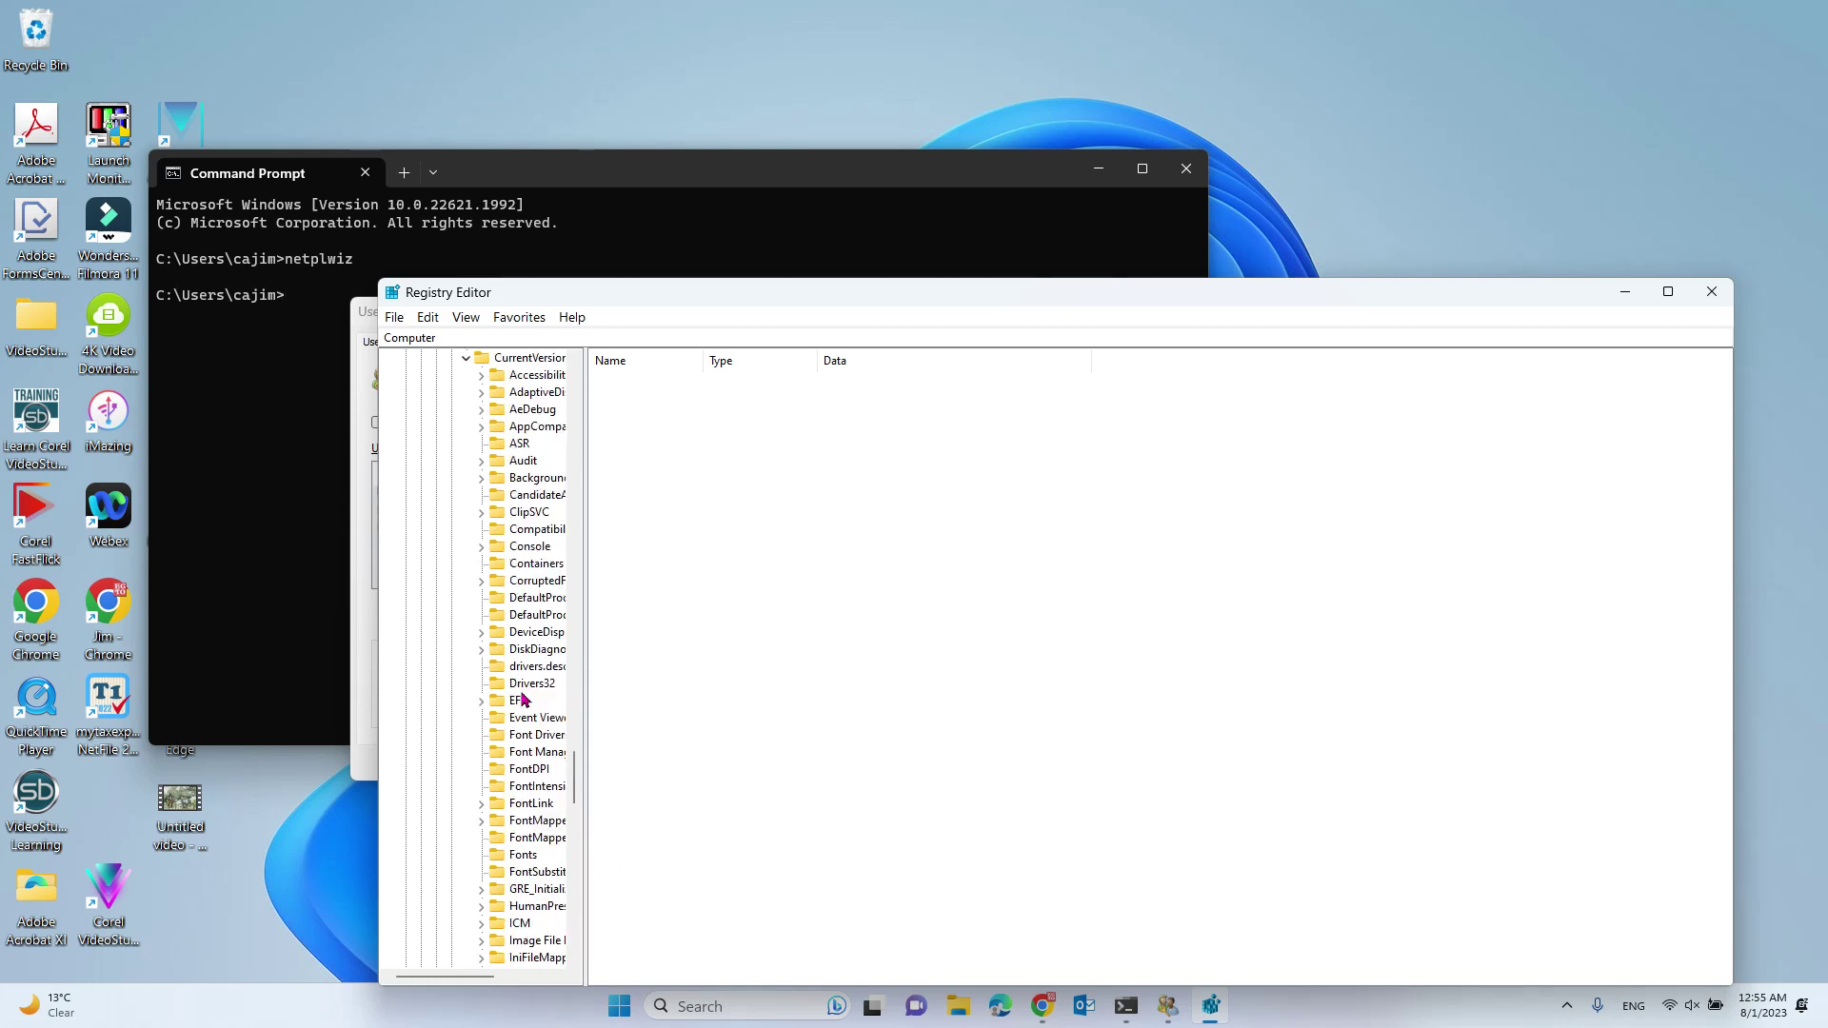
scroll(523, 700, "down", 11)
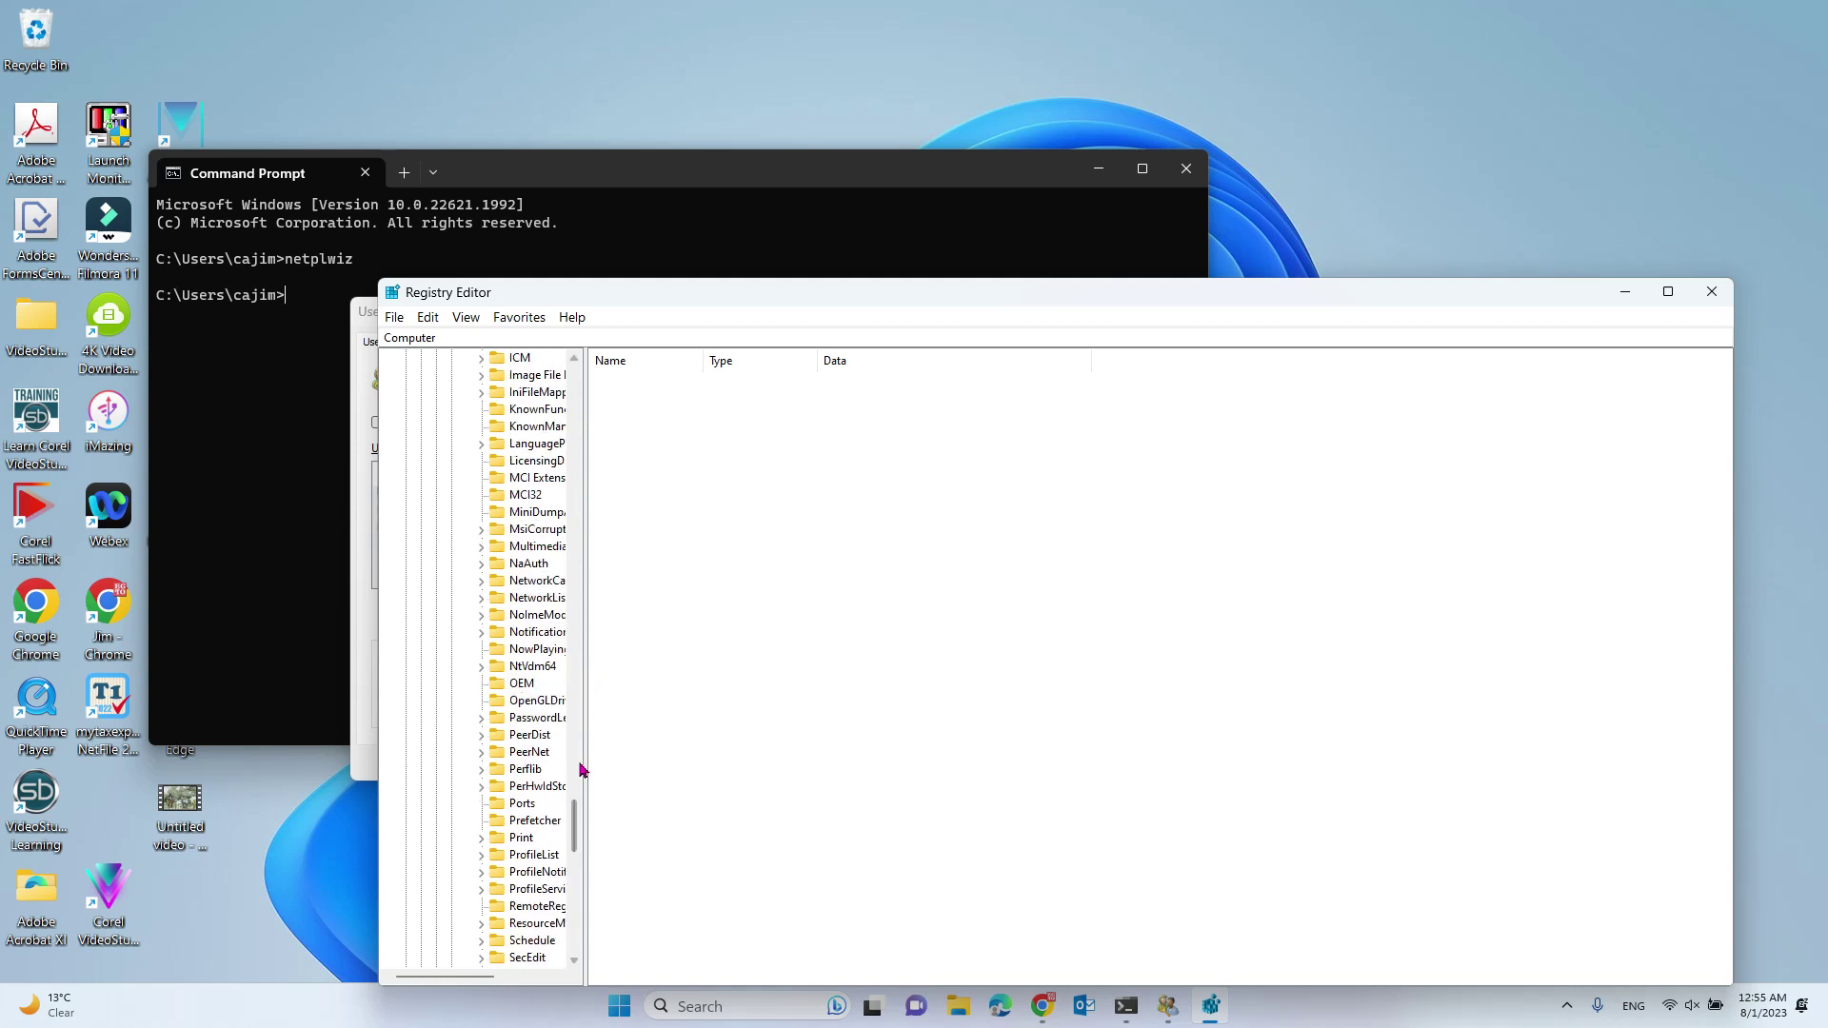
left_click_drag(584, 762, 748, 764)
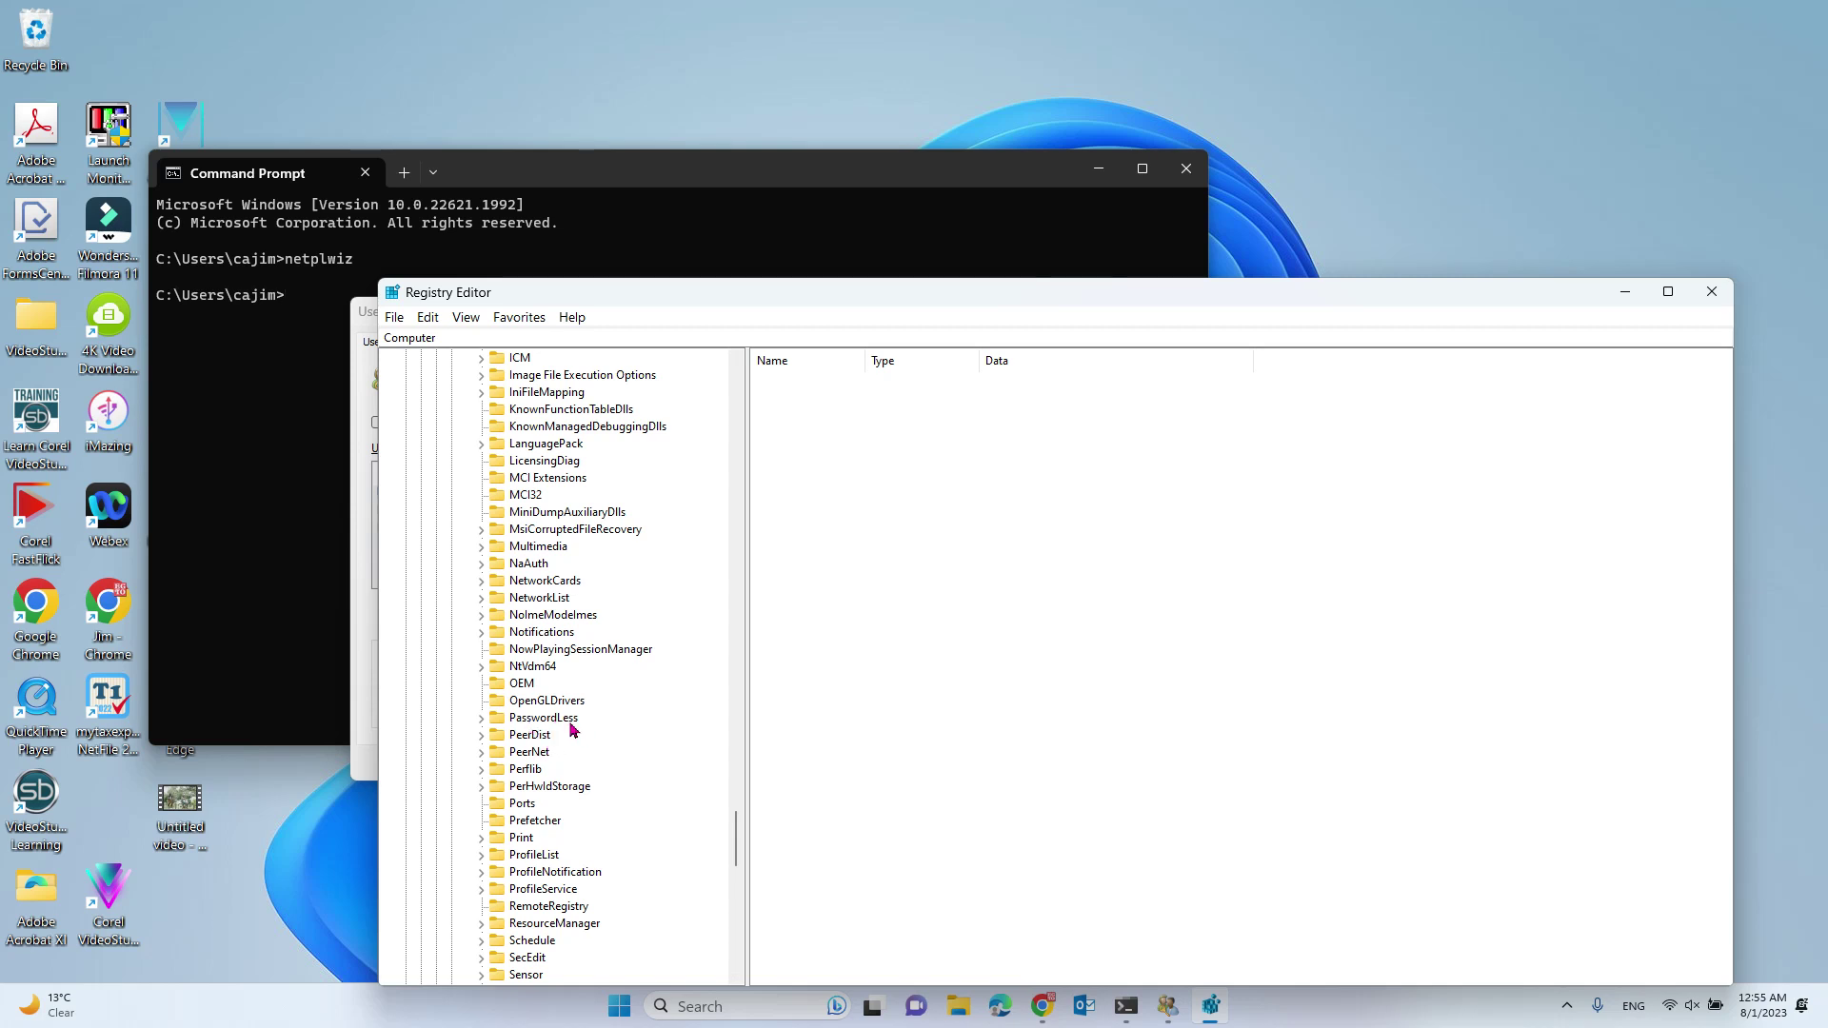
- Open PasswordLess\Device and widen the Name column to read full value names
left_click(482, 720)
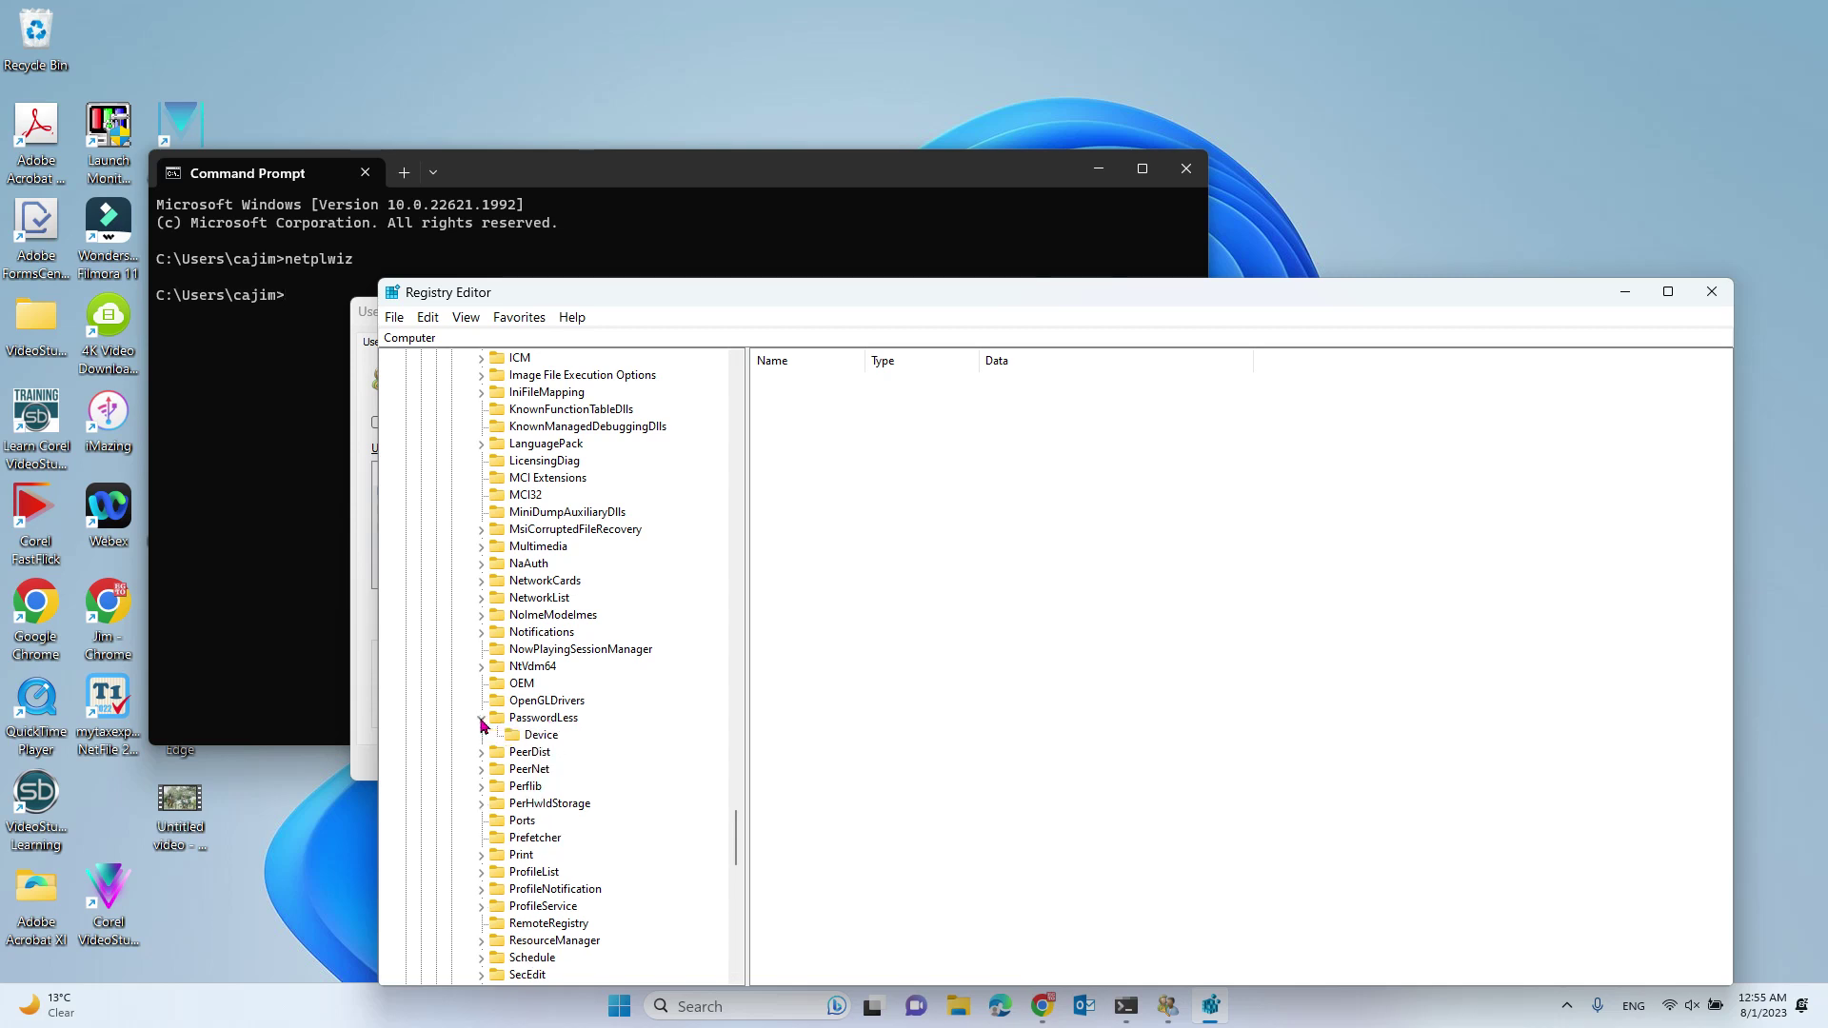
left_click(540, 735)
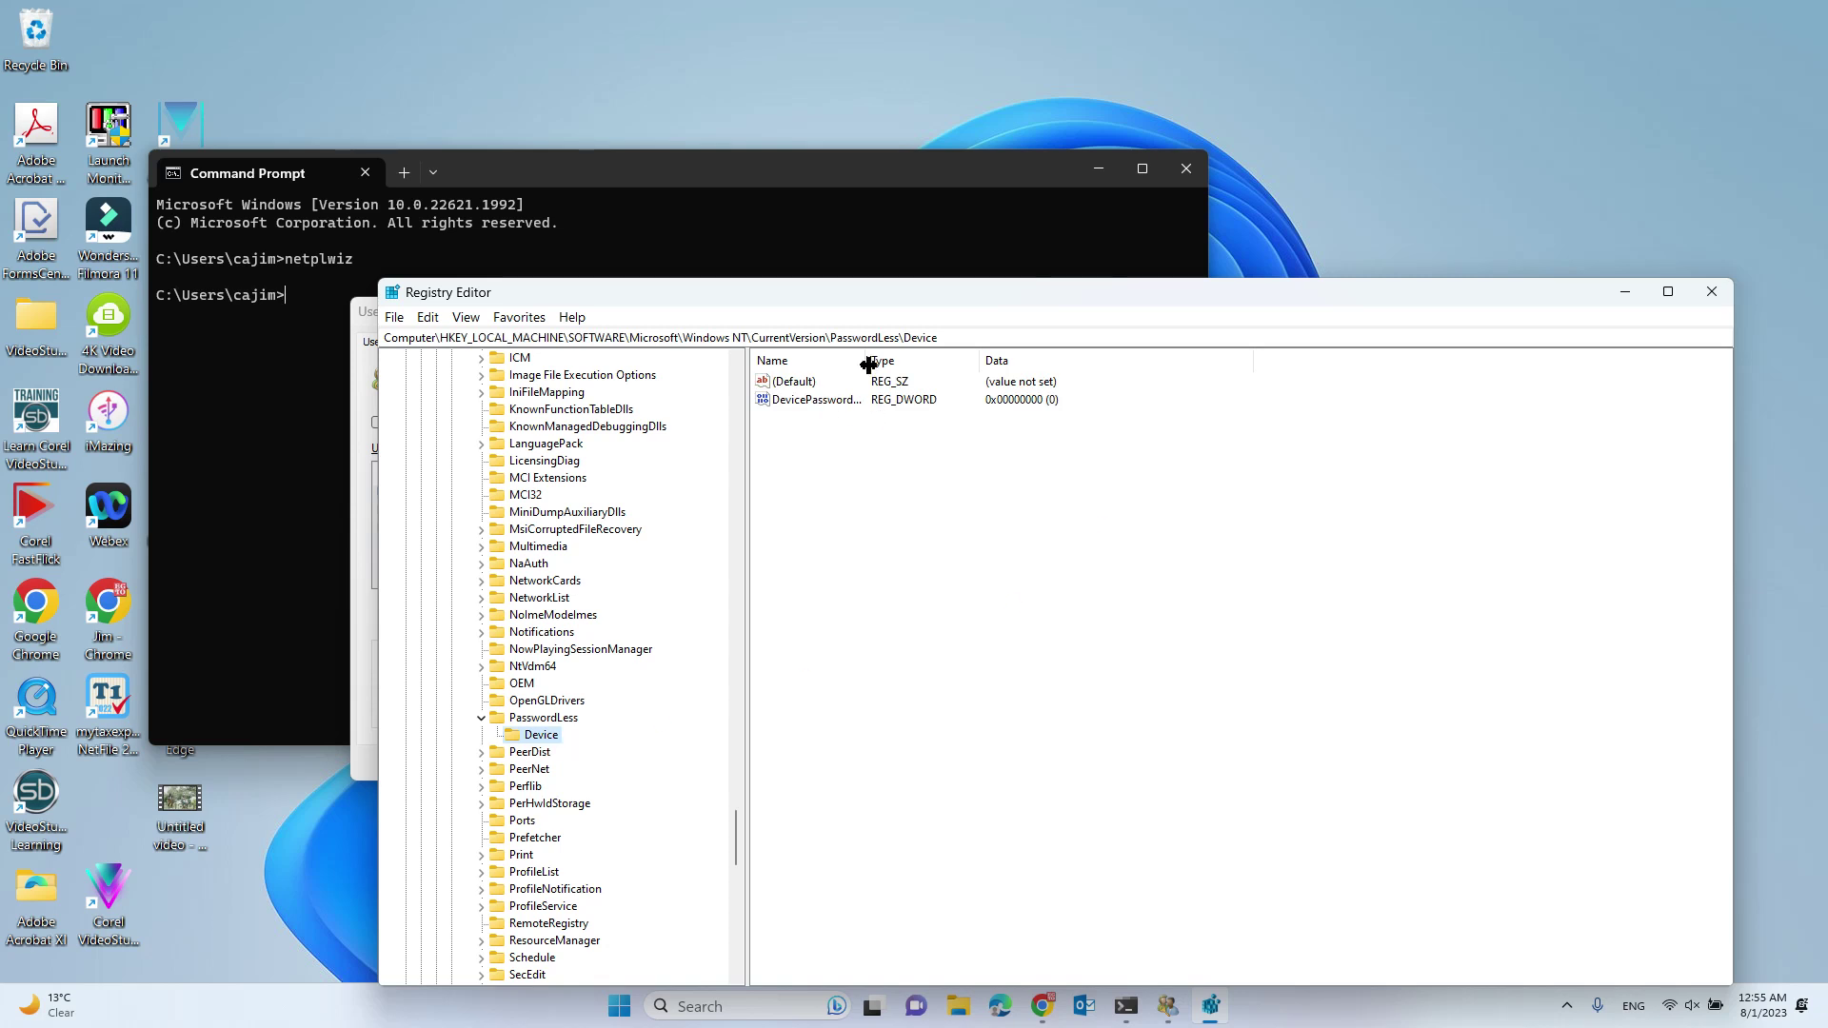
left_click_drag(866, 360, 1036, 362)
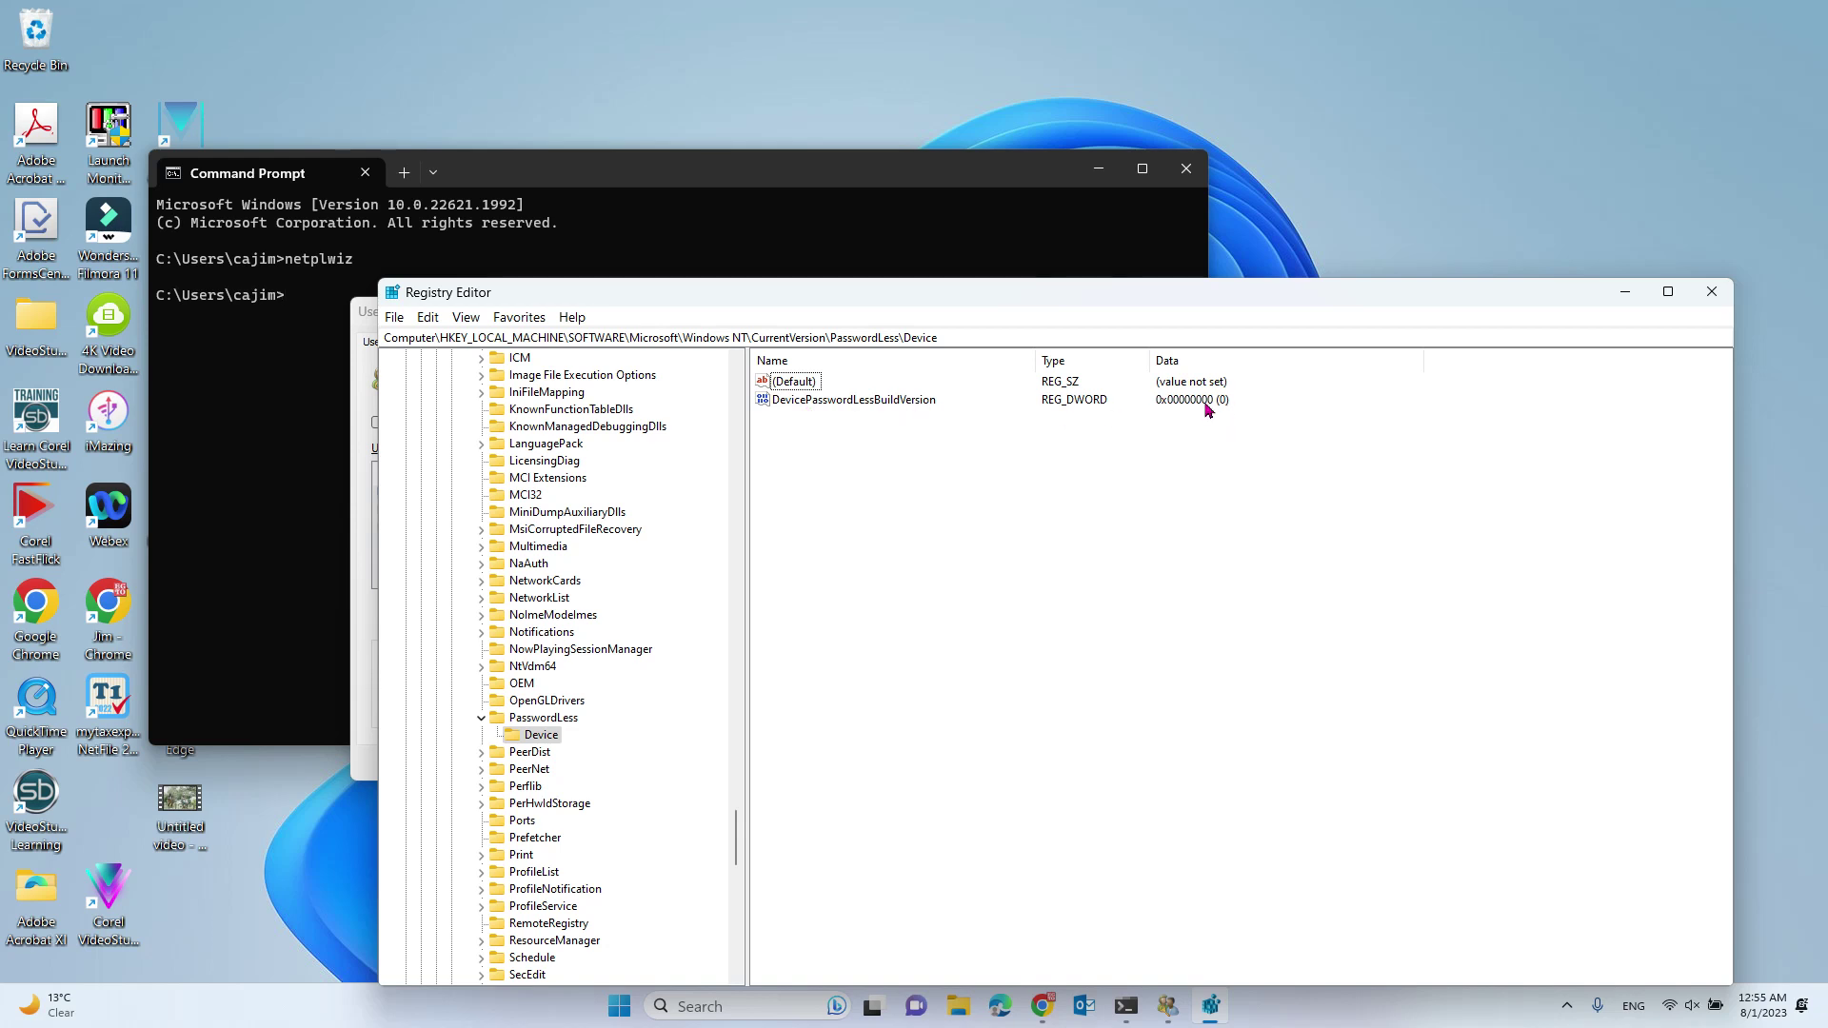
- Set DevicePasswordLessBuildVersion's value data to 0 and return to User Accounts
double_click(921, 407)
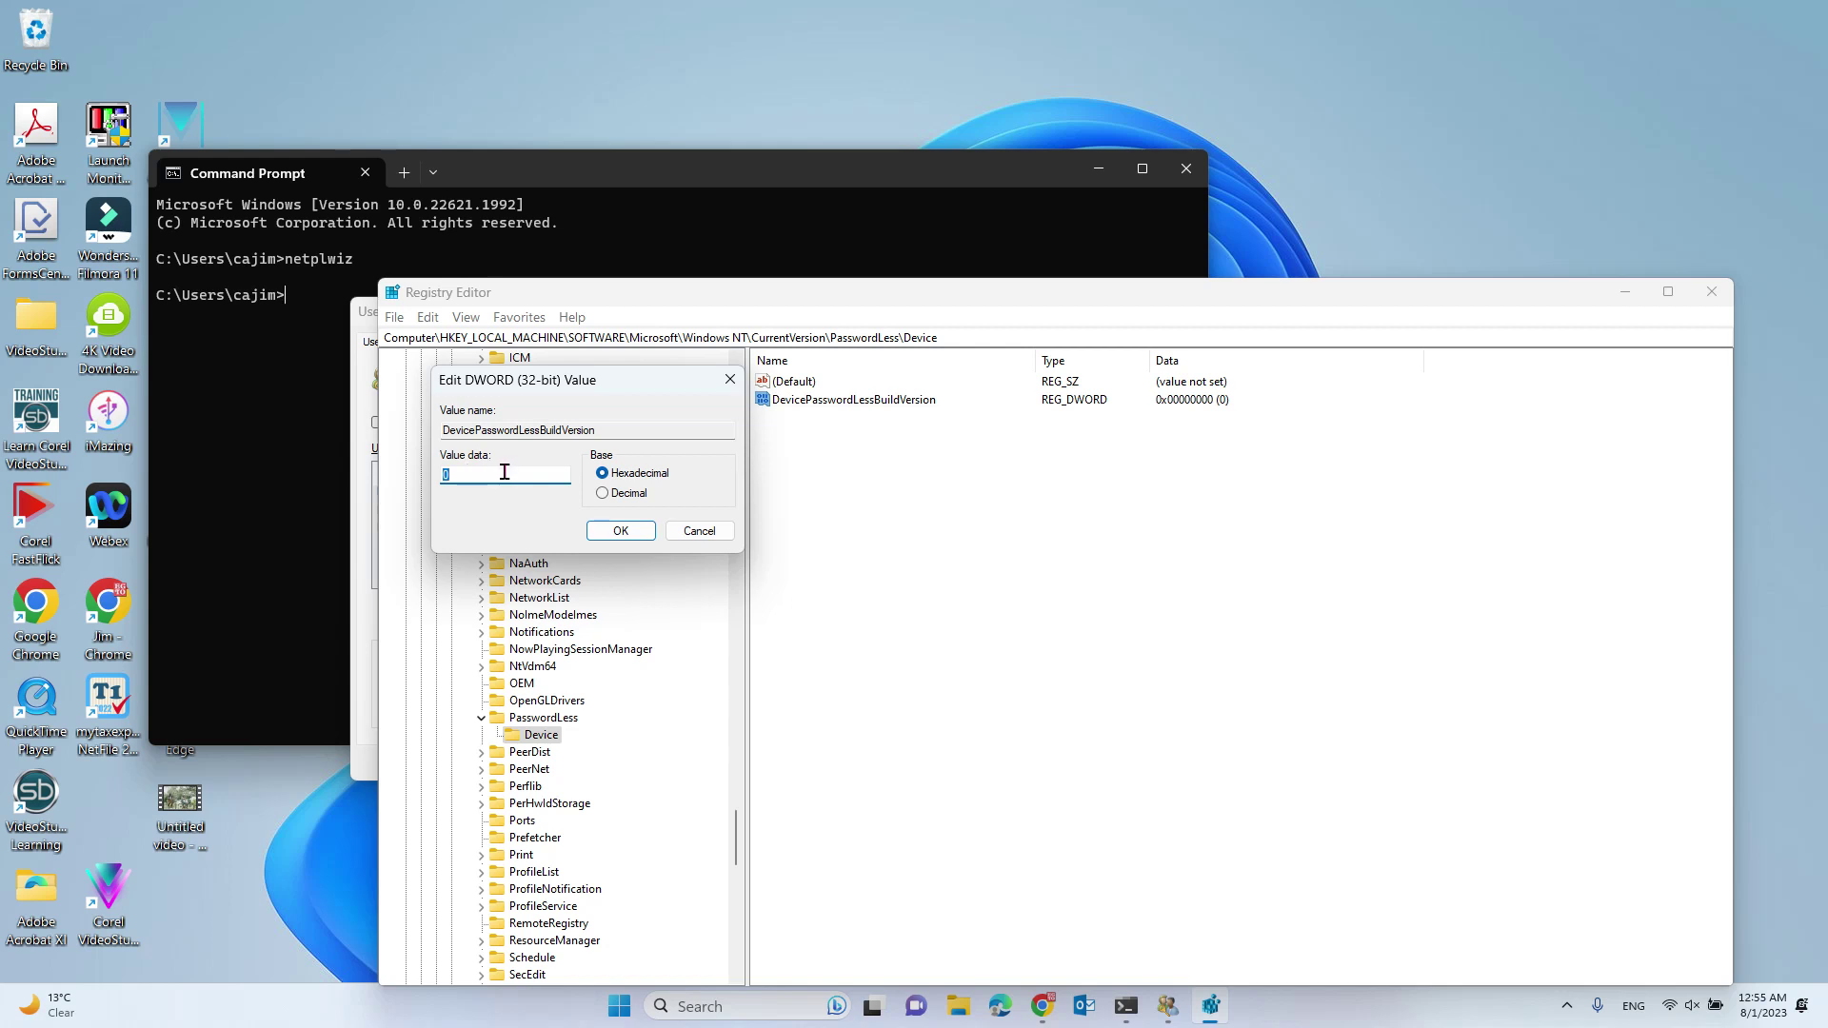
left_click(469, 480)
left_click(642, 535)
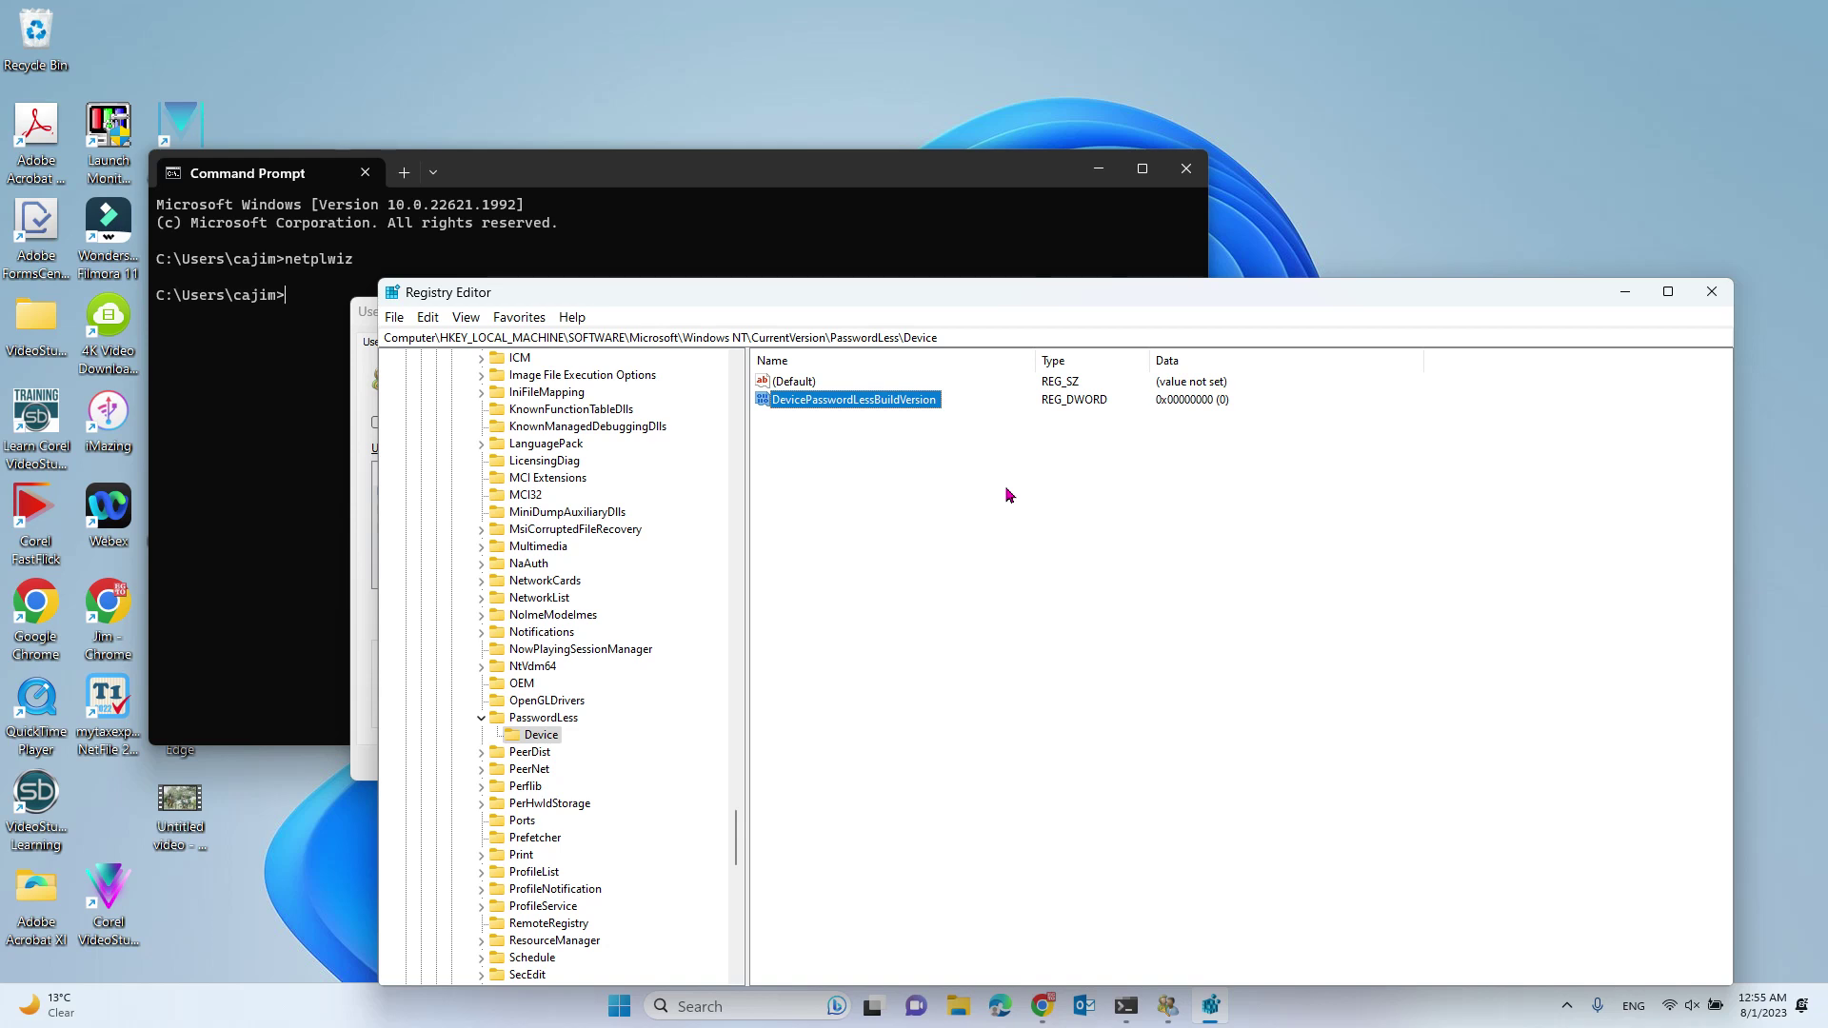
left_click(1167, 1006)
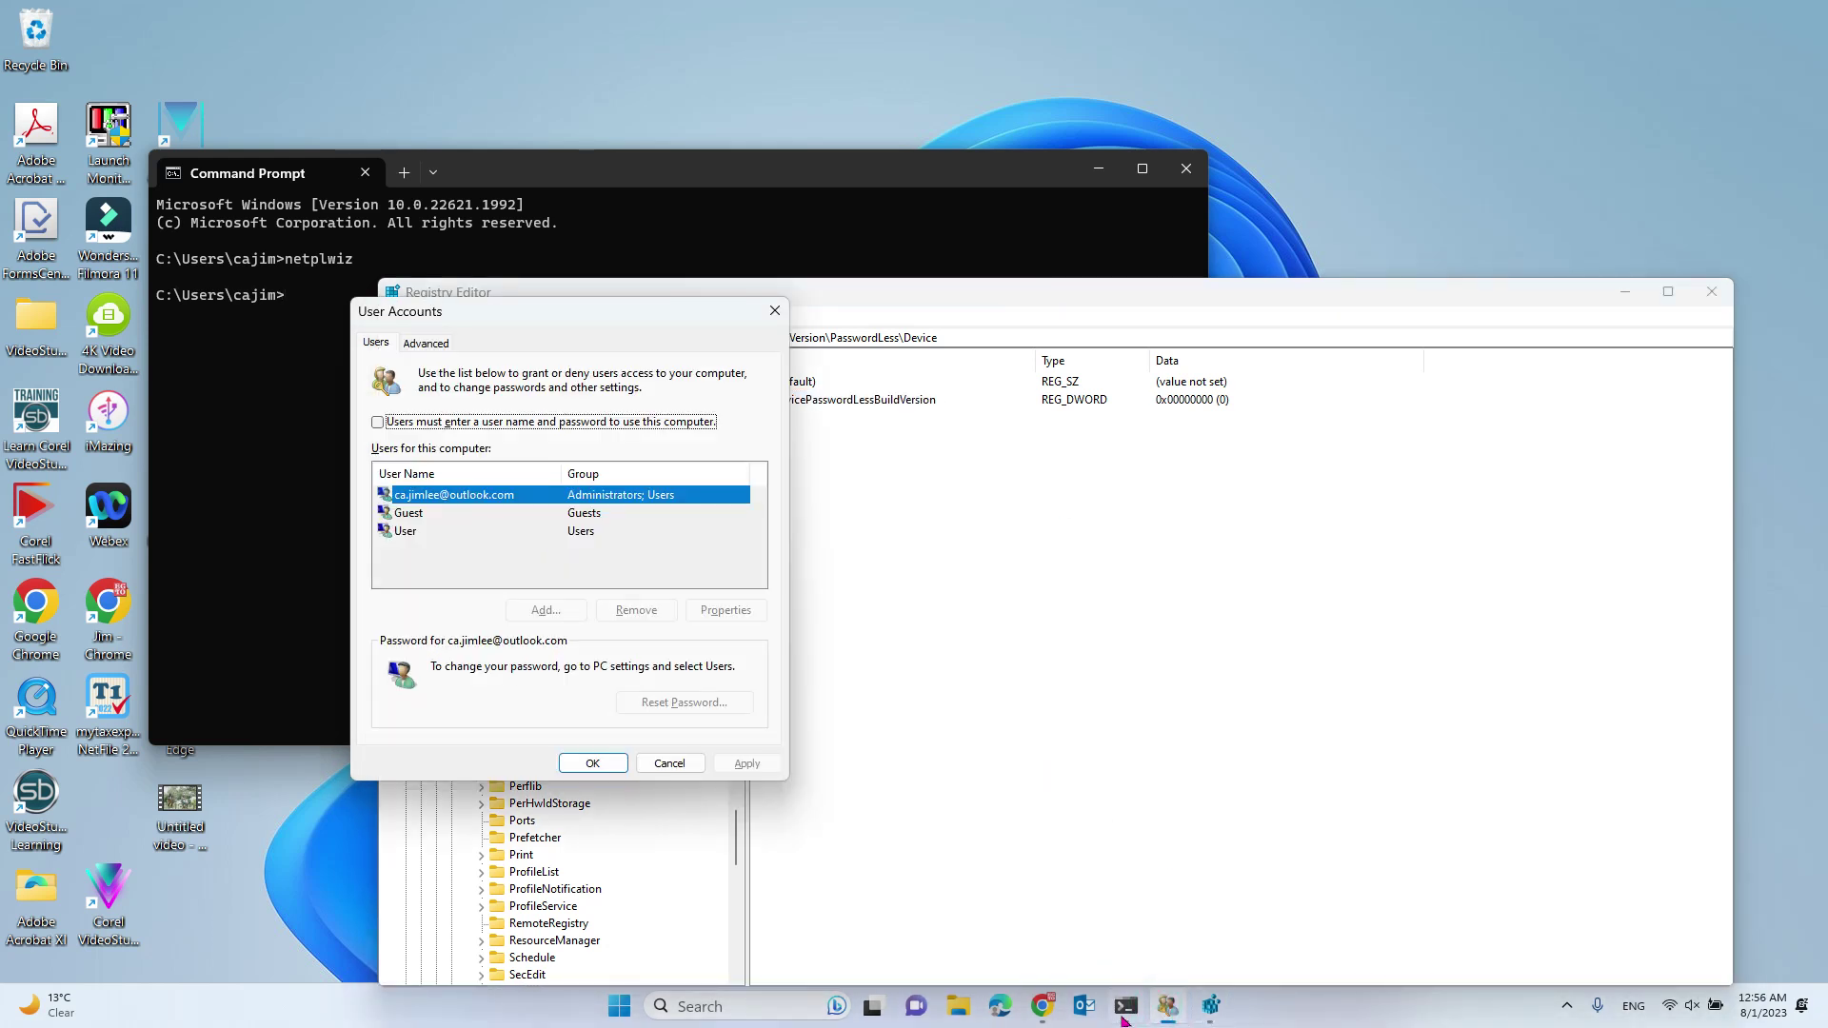
- Switch to Command Prompt, then back to the User Accounts dialog listing administrator, Guest and User
left_click(1124, 1018)
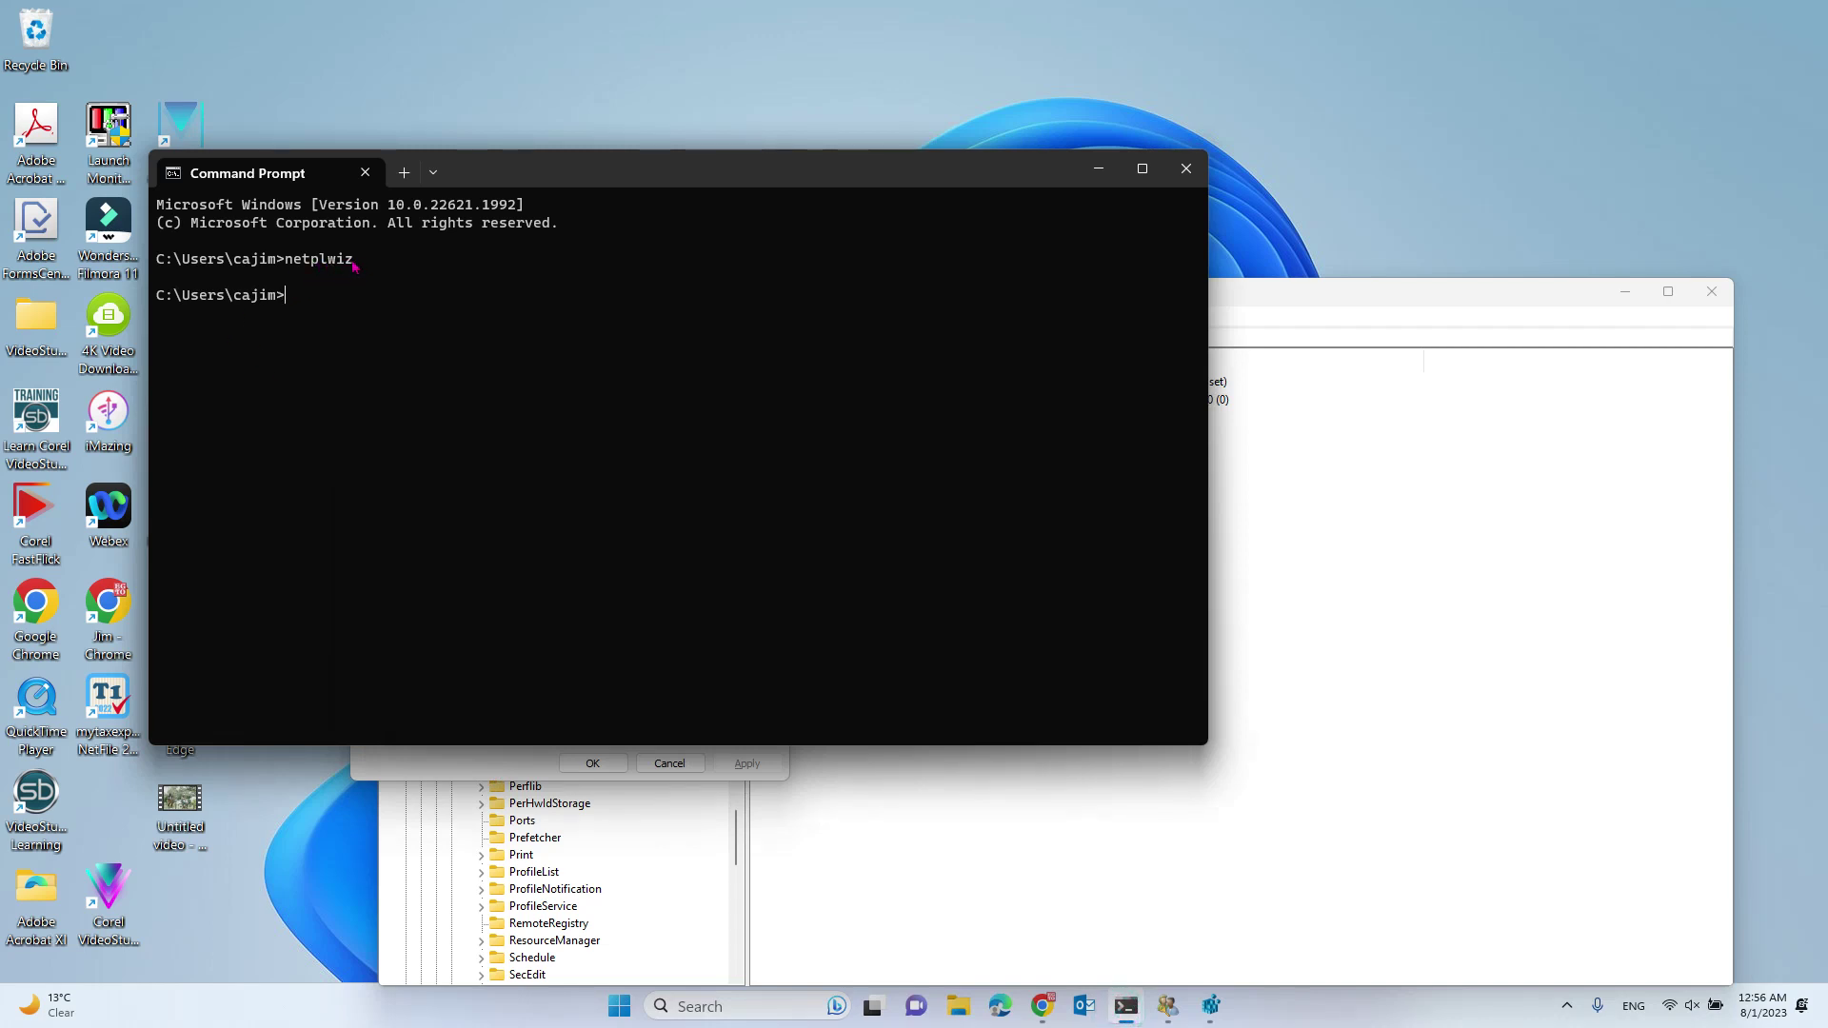
left_click(1169, 1007)
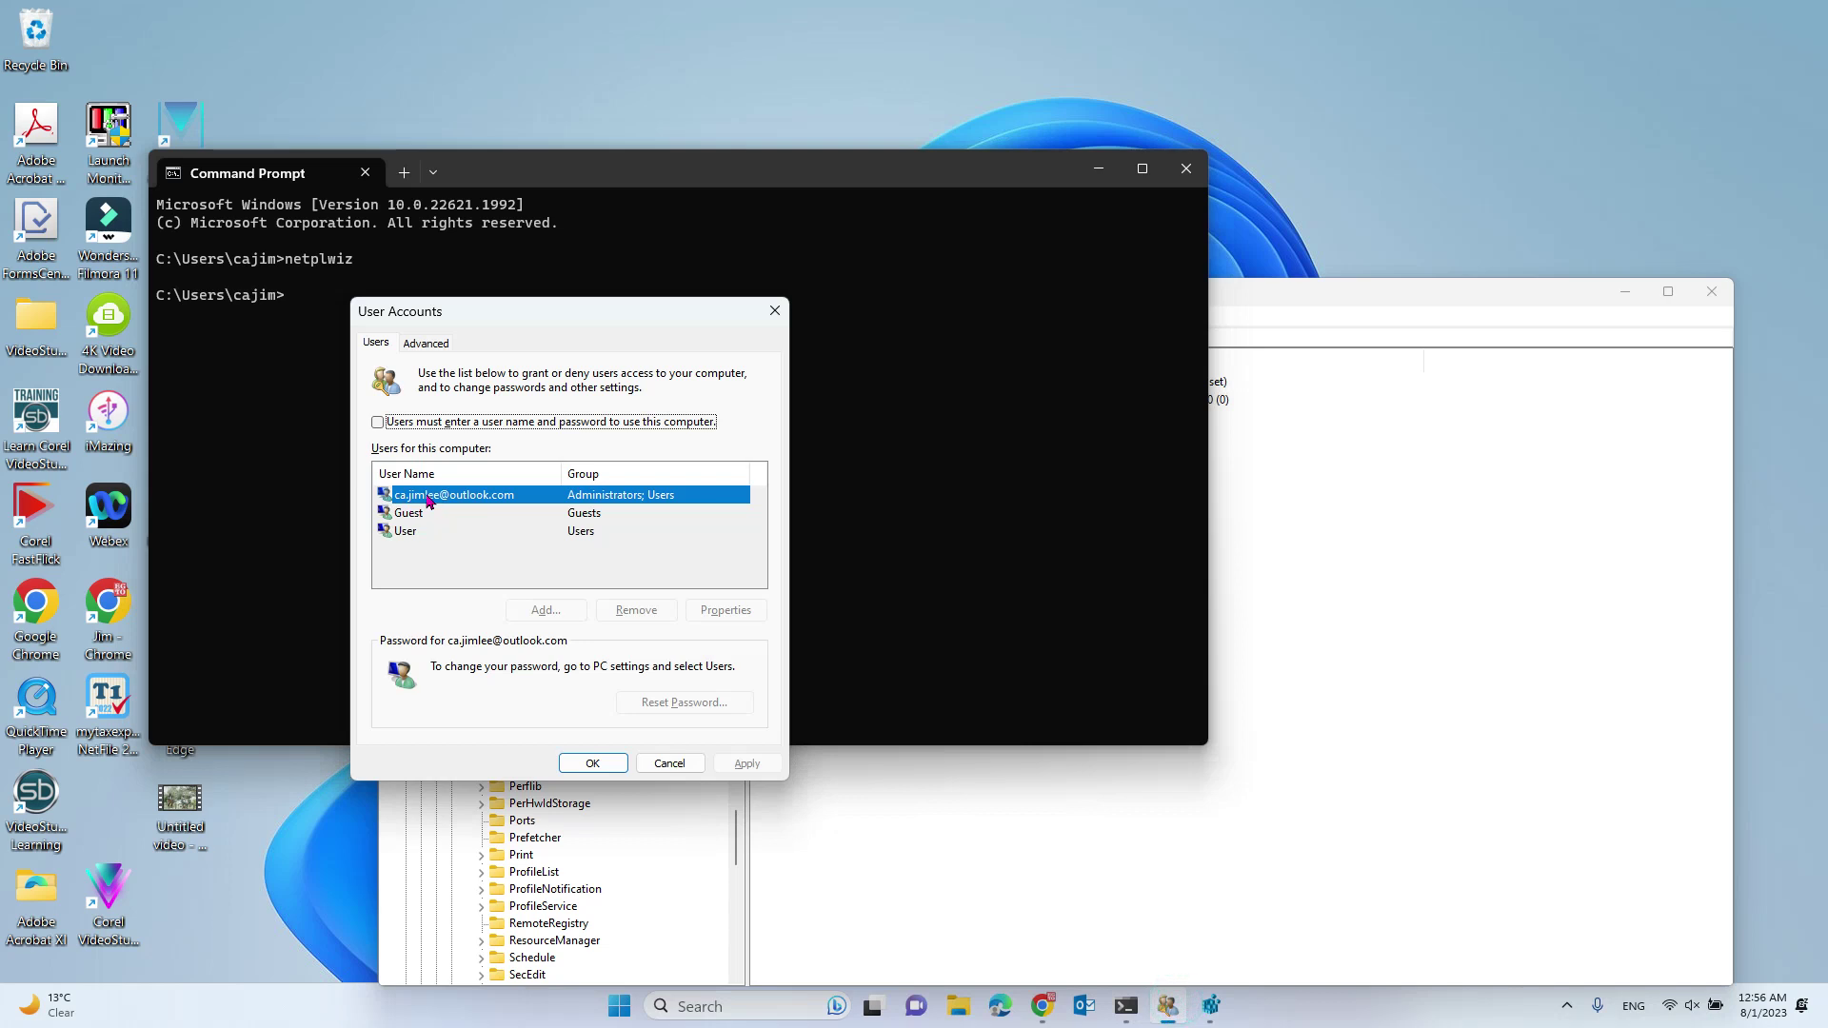